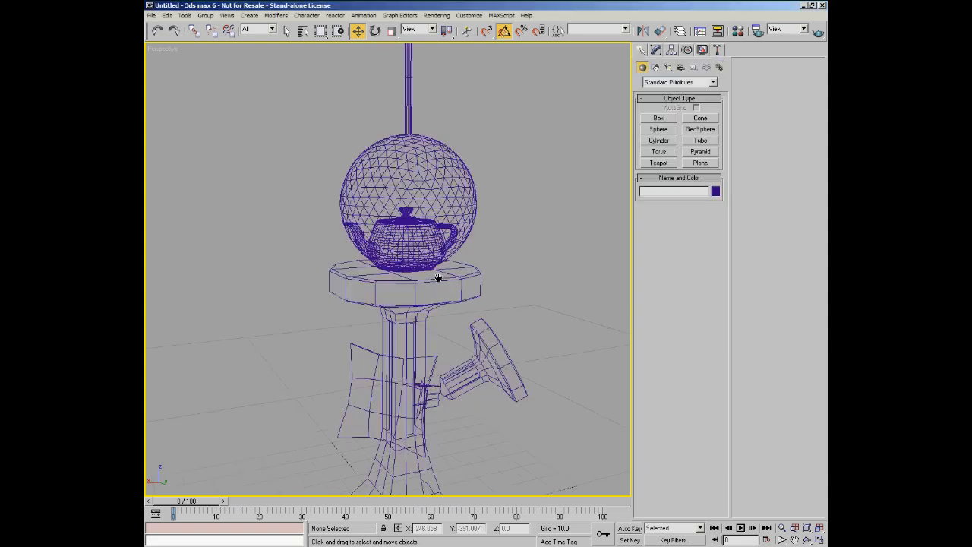
Switch the view to shaded with edged faces and create an AutoGrid GeoSphere of about 1.855 radius on the pedestal's top surface.
scroll(440, 281, up, 8)
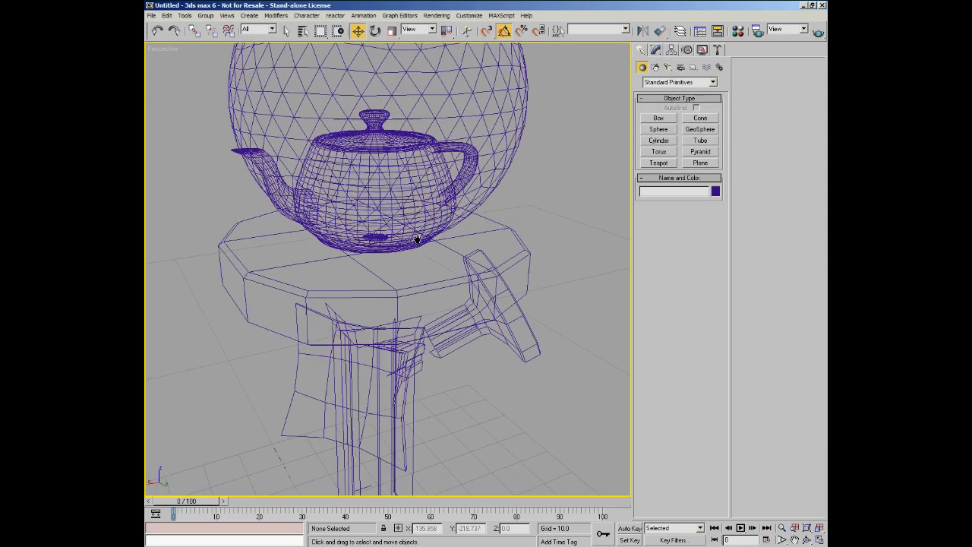
middle_drag(417, 239, 423, 262)
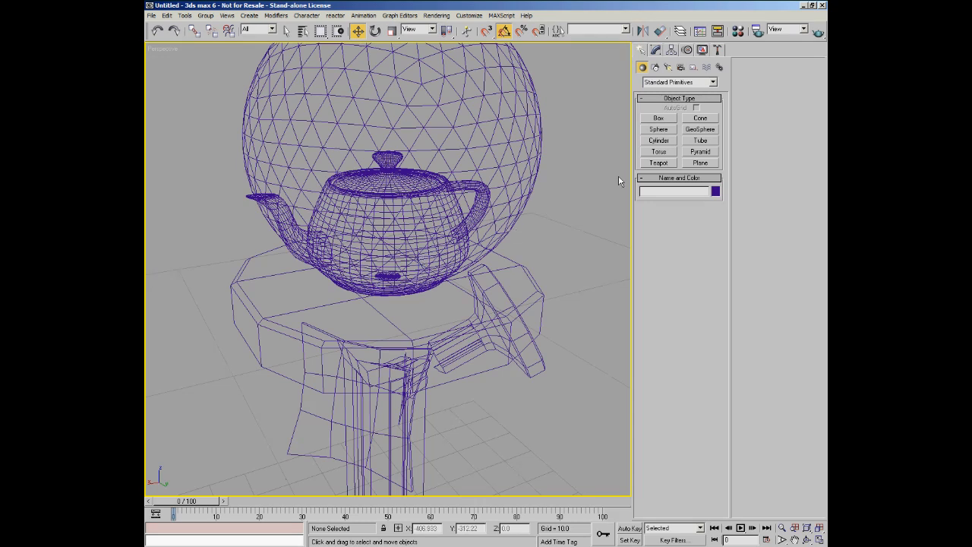
click(698, 130)
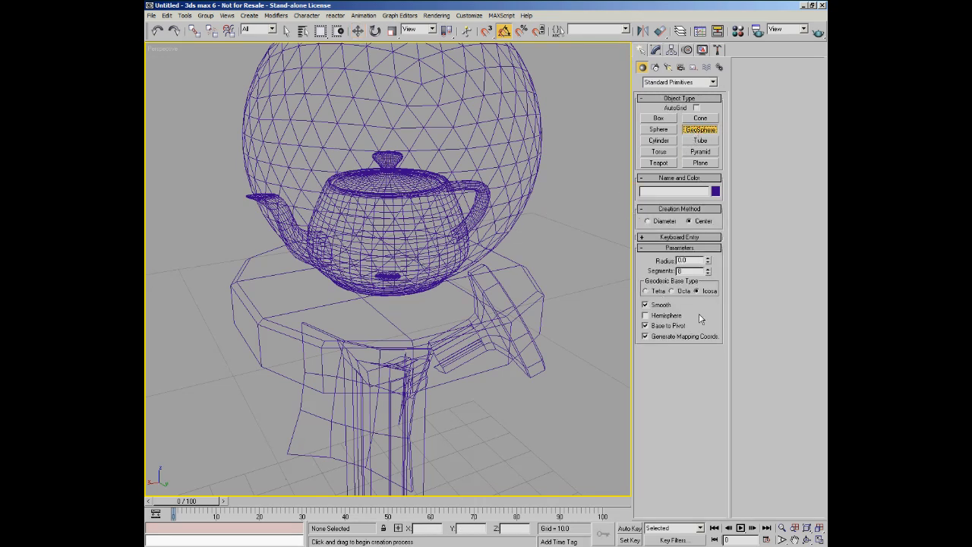
click(696, 109)
mouse_move(445, 347)
alt+middle_down()
mouse_move(468, 388)
mouse_move(441, 373)
mouse_move(460, 380)
alt+middle_up()
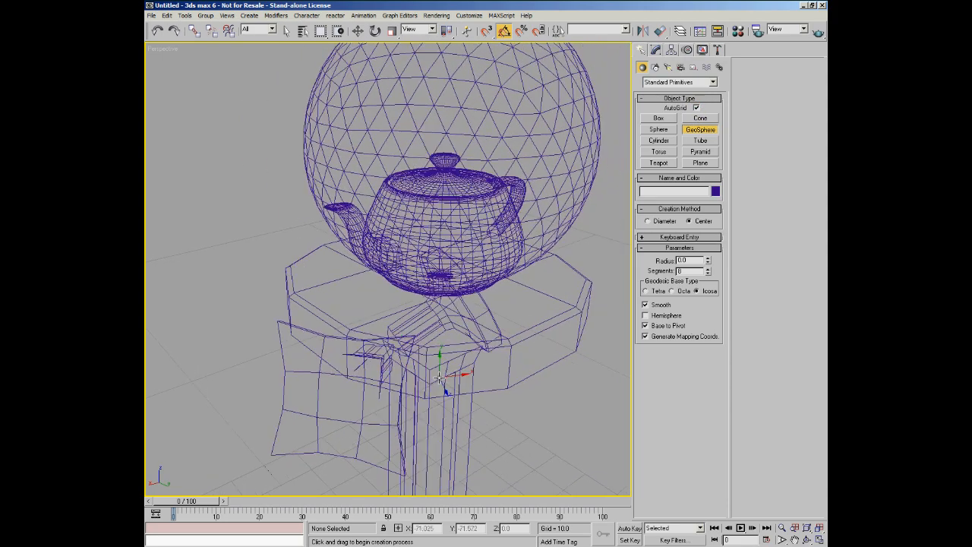
key(F3)
key(F4)
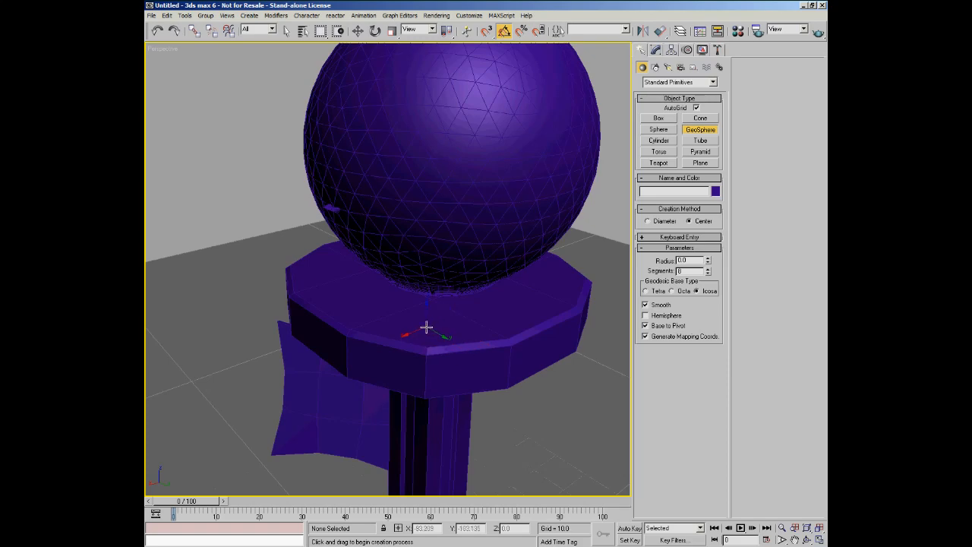
drag(429, 325, 434, 327)
Reduce the new small geosphere's segments to 4.
alt+middle_drag(527, 334, 463, 367)
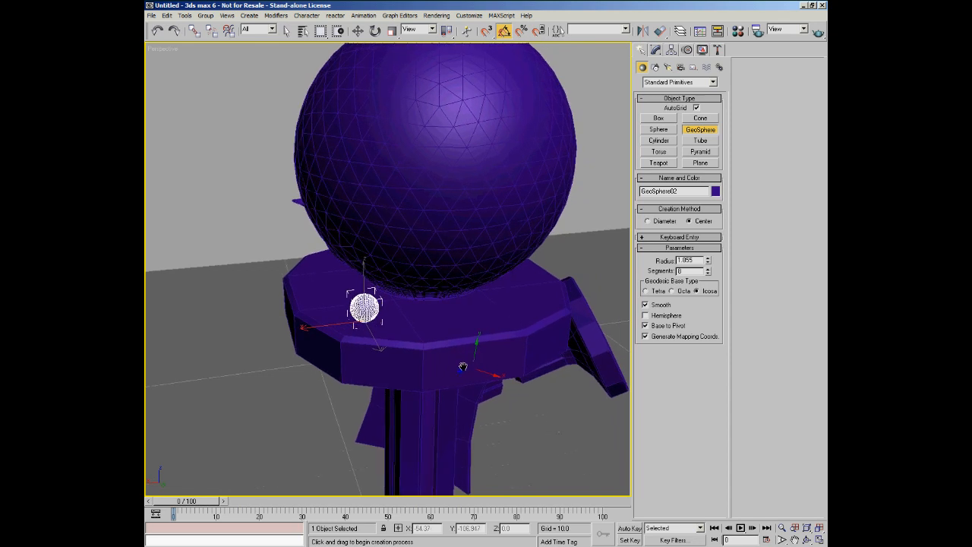
click(708, 273)
click(708, 274)
click(707, 273)
click(708, 274)
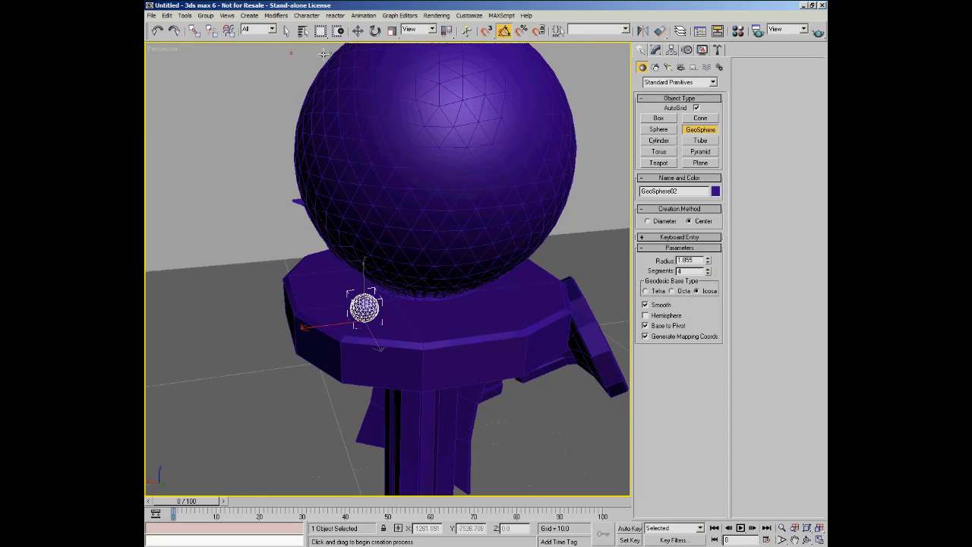
Move the small geosphere across the pedestal top toward its edge, to about X 14.2, Y 13.2.
click(357, 30)
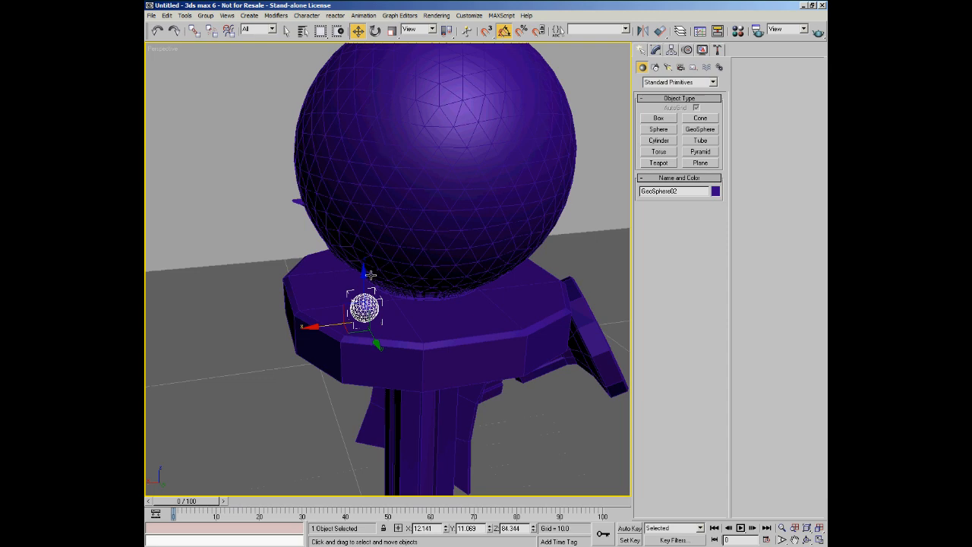
alt+middle_drag(378, 343, 335, 338)
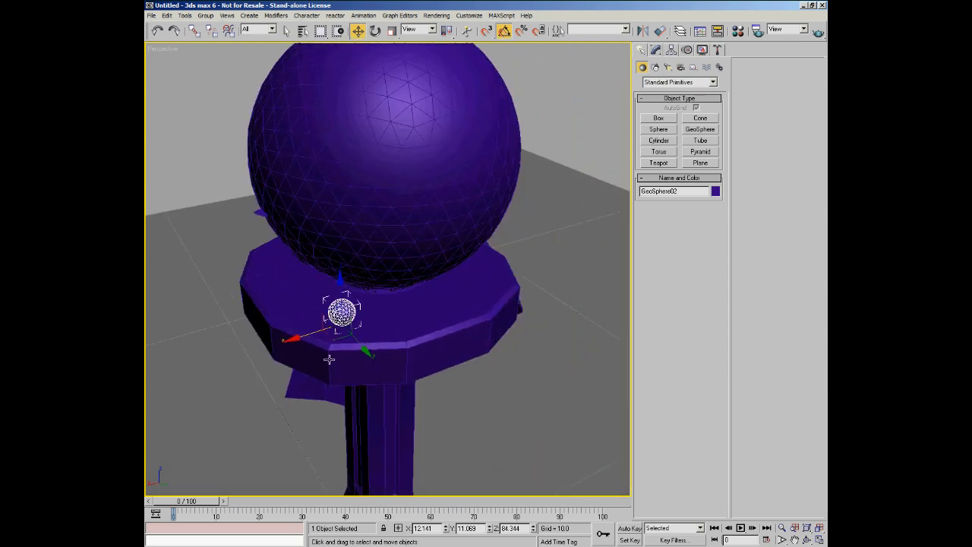
drag(331, 338, 324, 351)
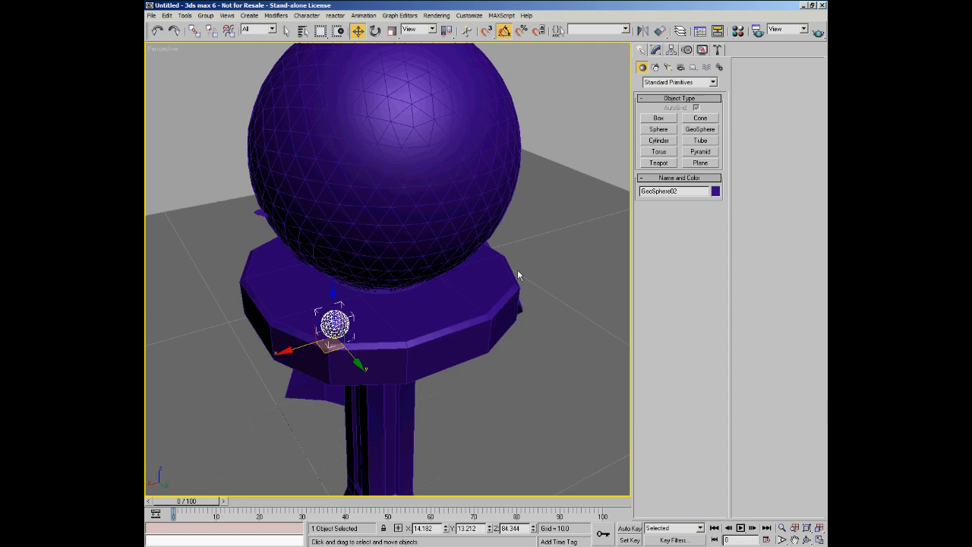
Apply an FFD 3x3x3 modifier to the small geosphere.
alt+middle_drag(508, 293, 405, 344)
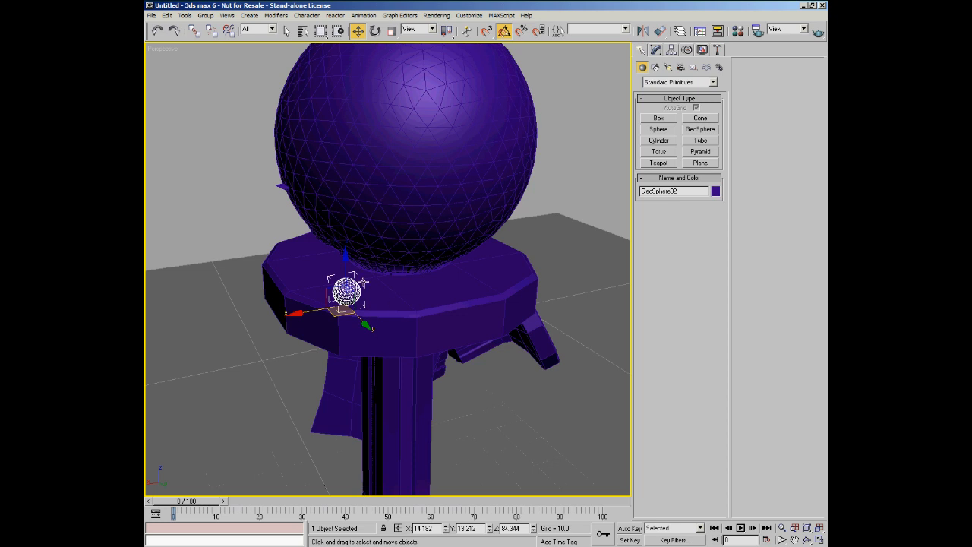
click(656, 49)
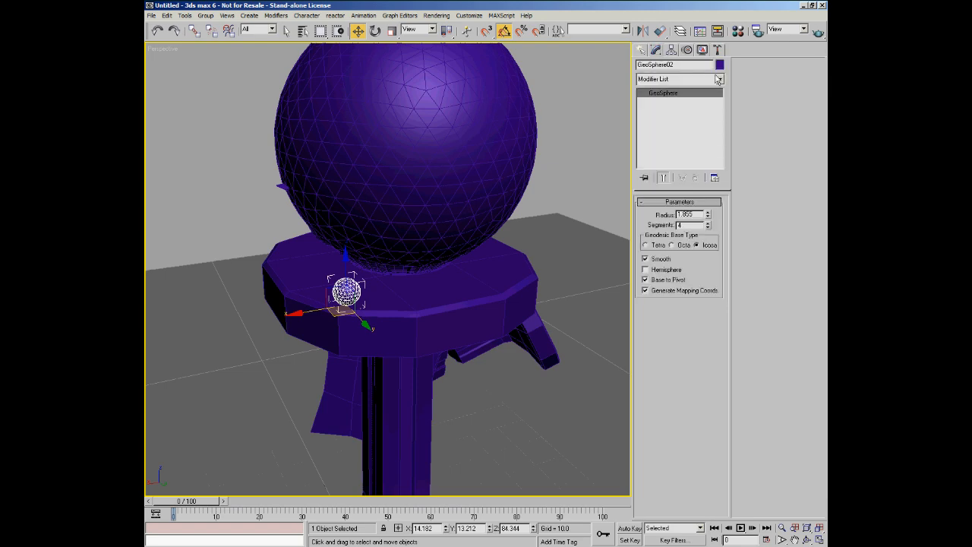
click(719, 79)
drag(720, 113, 715, 219)
scroll(715, 219, up, 3)
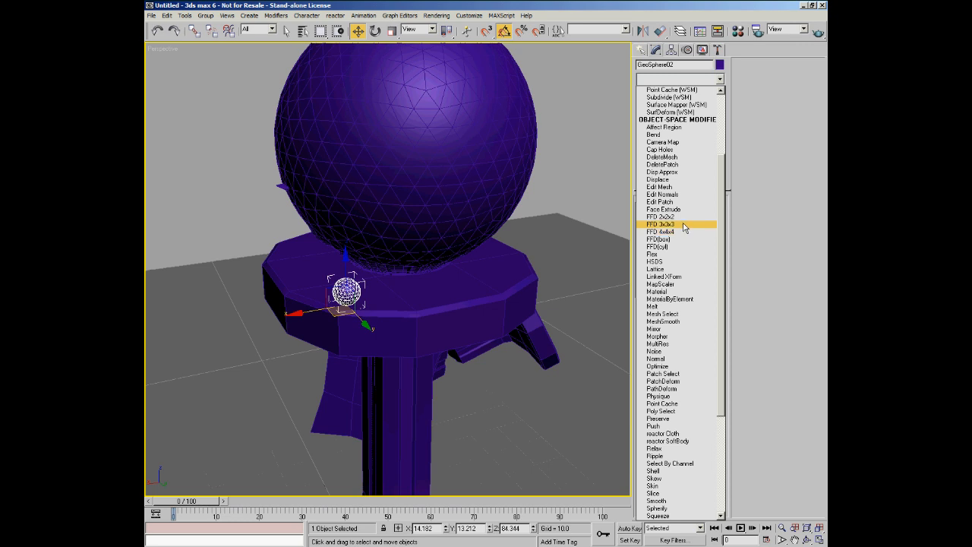
click(683, 225)
Raise the top row of FFD control points to about Z 88 to stretch the geosphere into an egg, then leave control point editing.
alt+middle_drag(489, 310, 406, 304)
scroll(385, 310, up, 1)
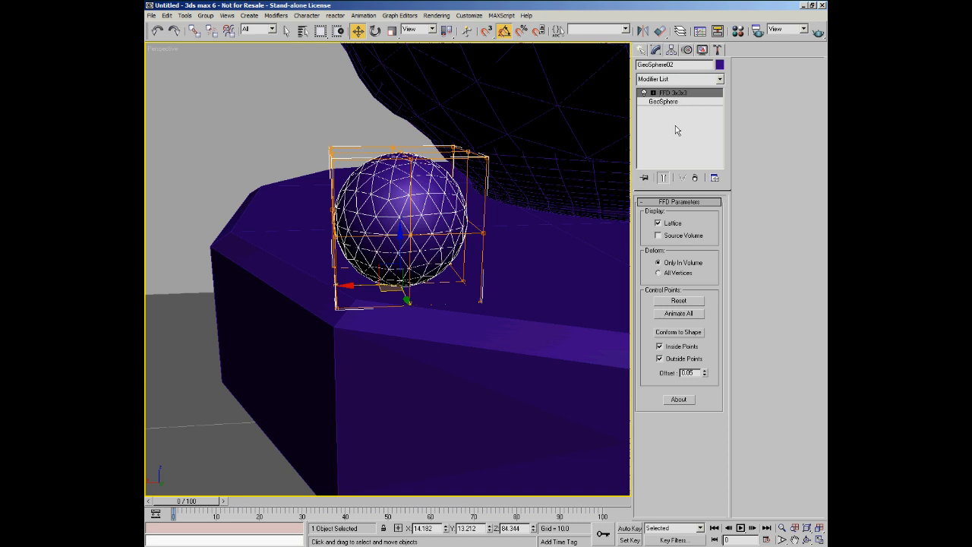
click(653, 93)
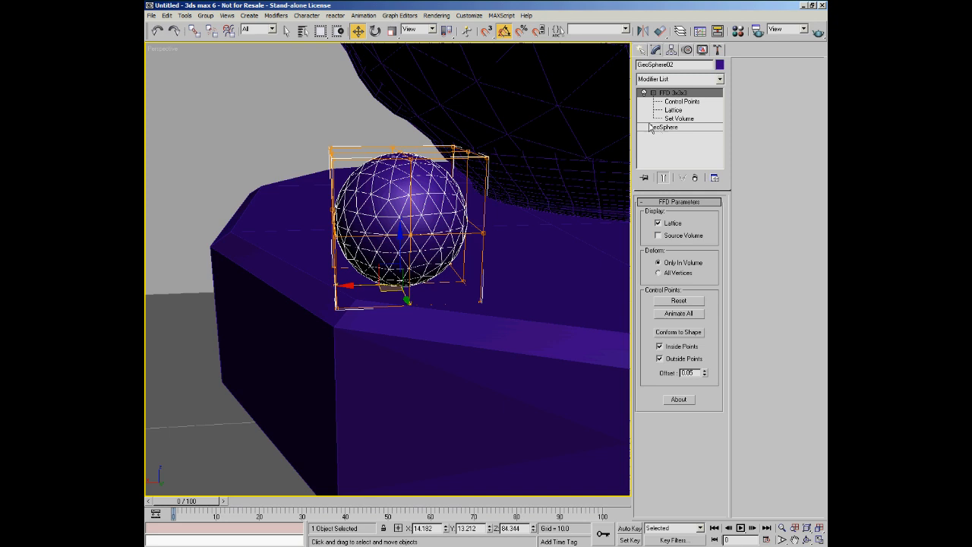
click(682, 102)
drag(297, 112, 528, 180)
scroll(459, 147, down, 5)
middle_drag(459, 148, 454, 180)
scroll(460, 158, up, 5)
scroll(455, 165, down, 4)
drag(400, 215, 404, 133)
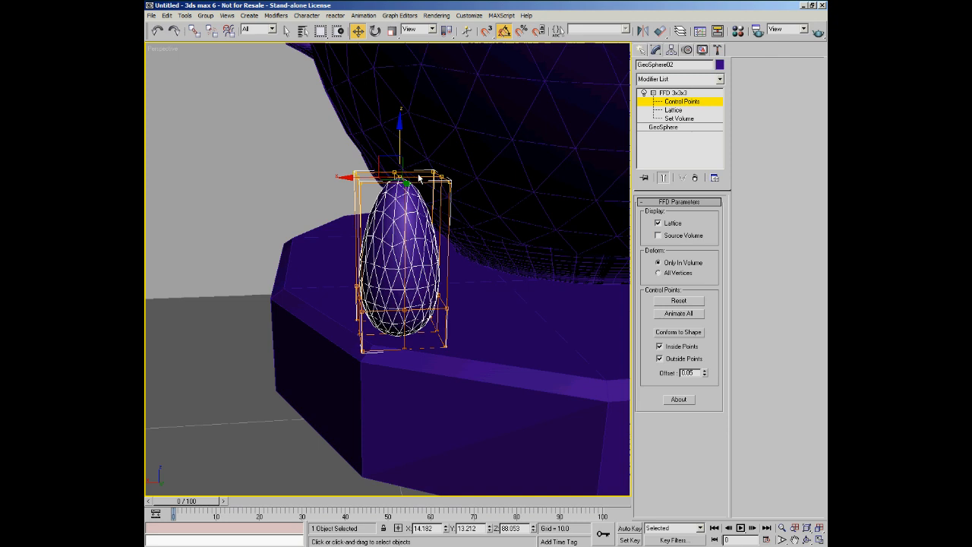
click(672, 93)
click(653, 93)
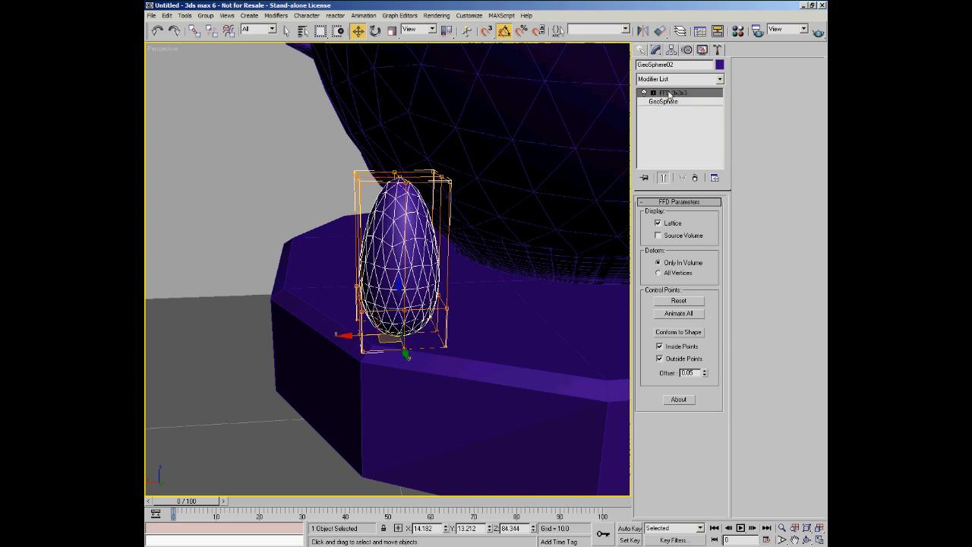
Set the base GeoSphere's segments to 7 beneath the FFD modifier.
click(664, 101)
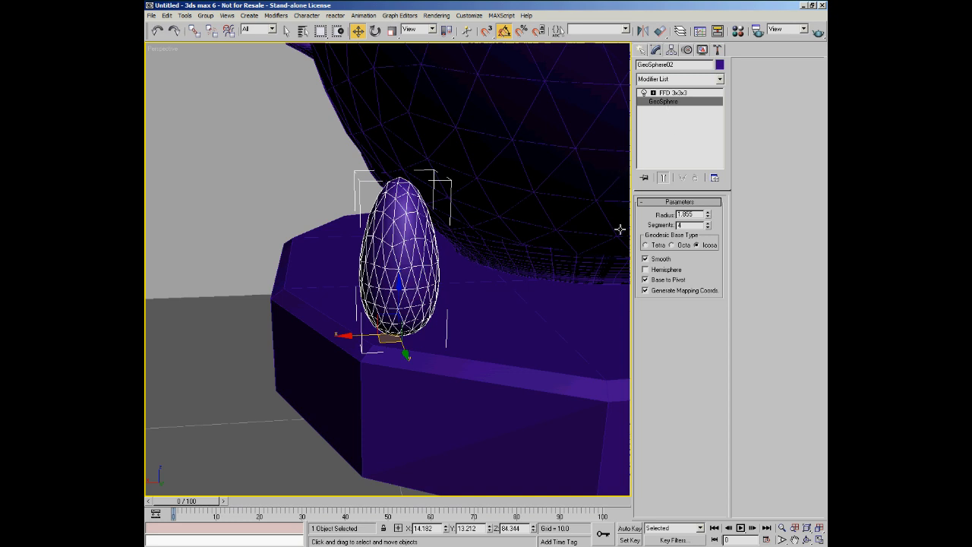
click(708, 223)
click(708, 223)
click(708, 224)
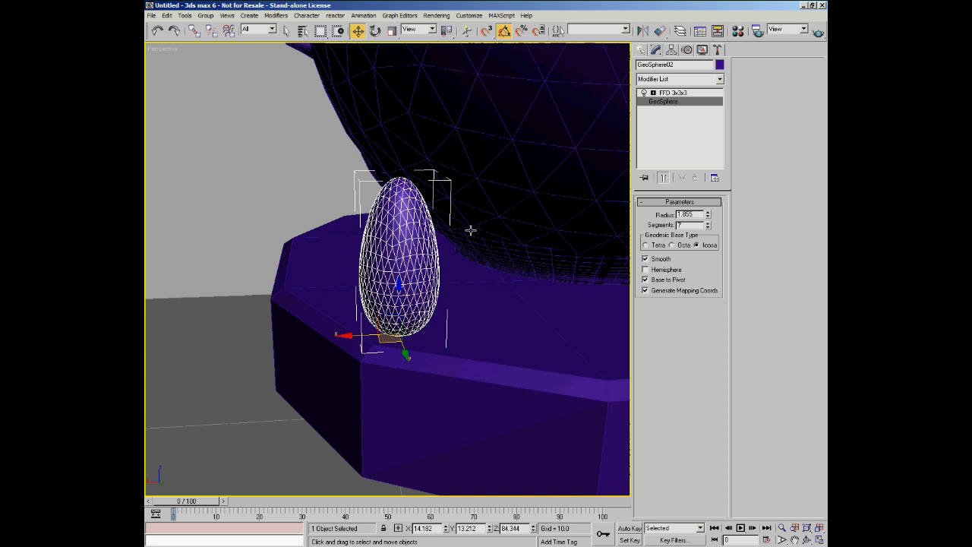
Add a Bend modifier above the FFD 3x3x3 and set its angle to 77 on the Z axis.
click(674, 93)
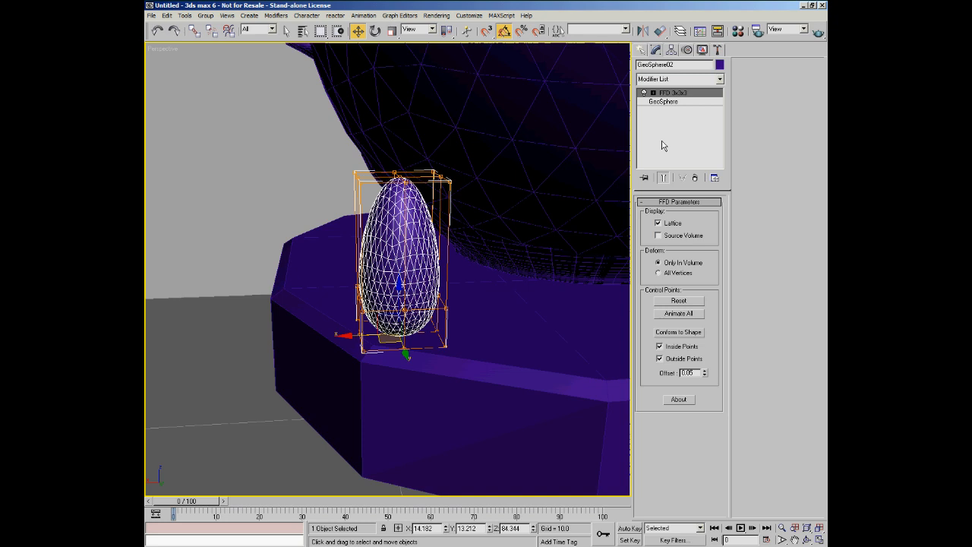
click(720, 79)
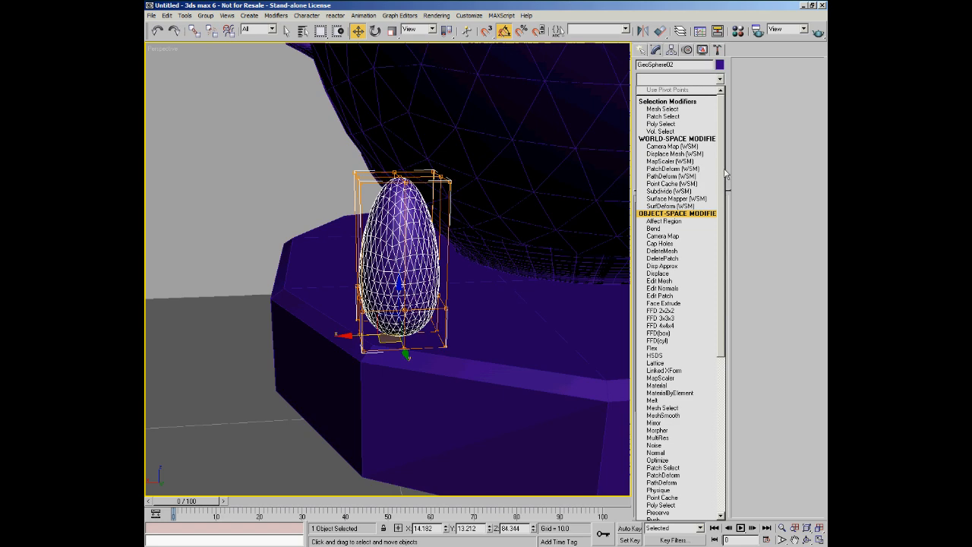
scroll(725, 176, down, 1)
click(653, 221)
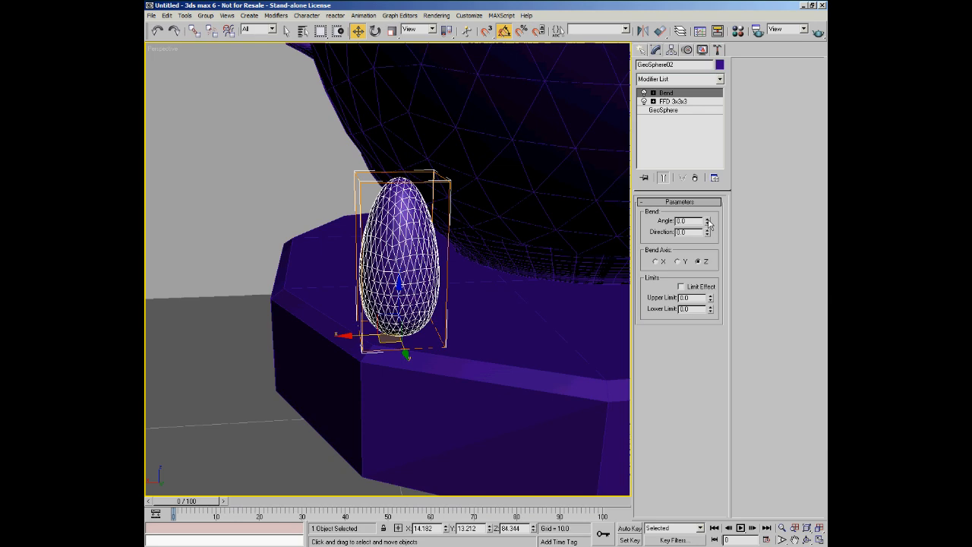
drag(708, 222, 728, 140)
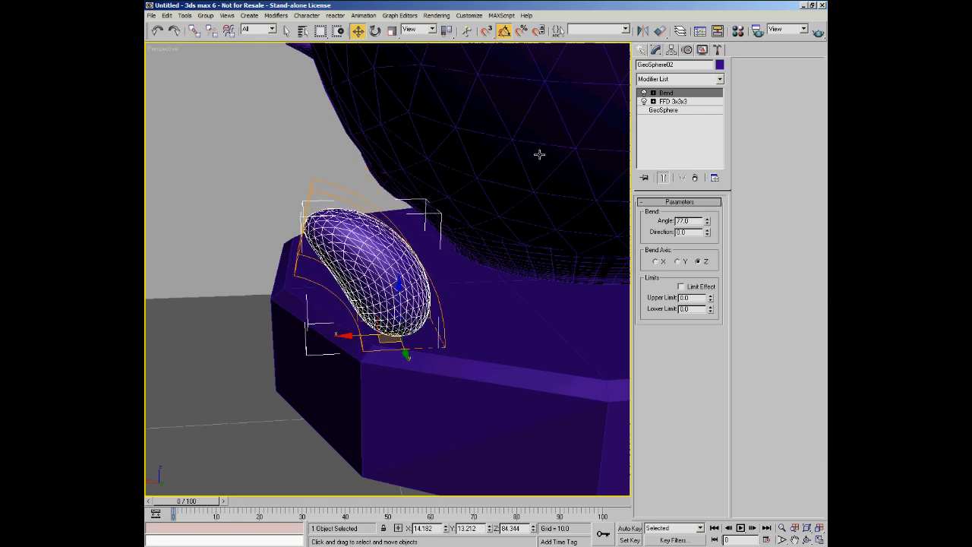
Set the Bend modifier's direction to -45.
alt+middle_drag(413, 212, 524, 269)
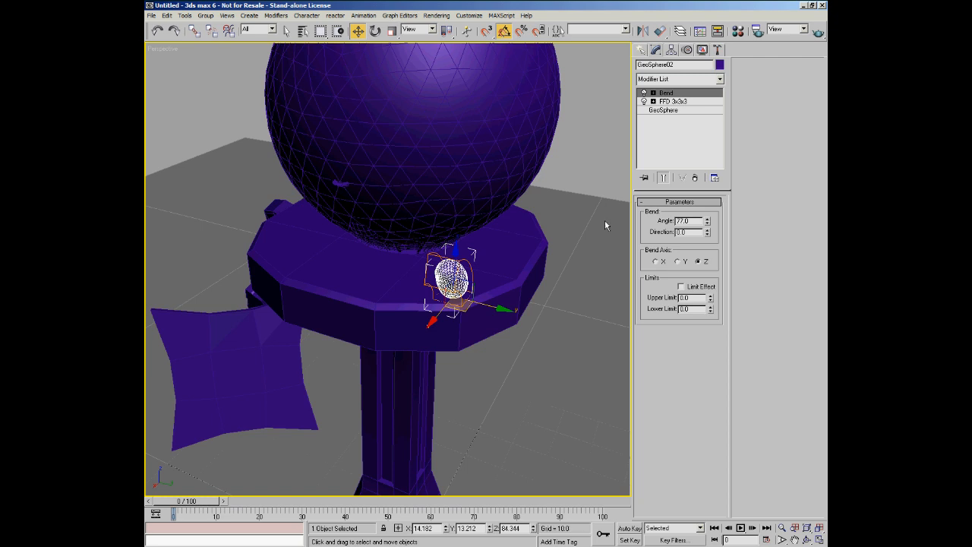
drag(709, 234, 724, 279)
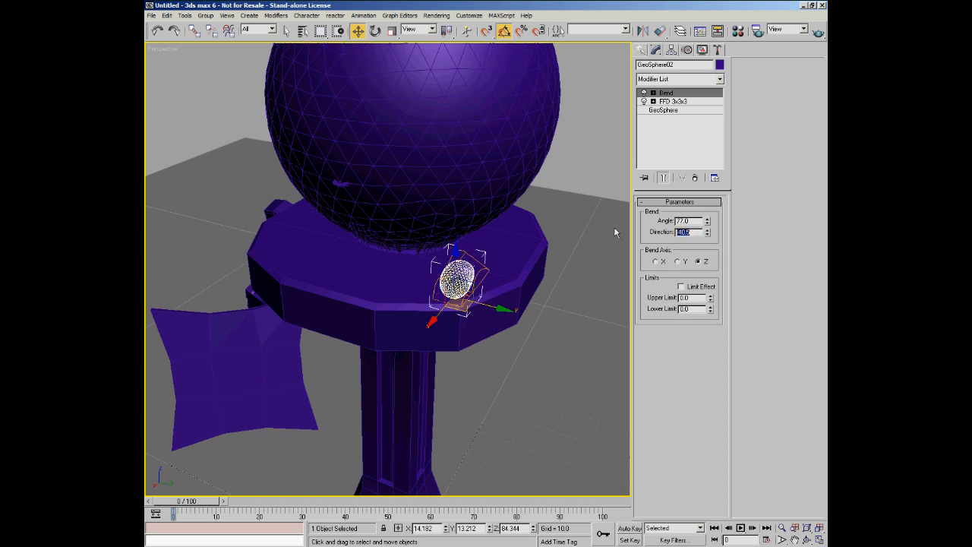
key(BackSpace)
key(Return)
Increase the Bend modifier's angle to 120.
alt+middle_drag(508, 214, 480, 327)
alt+middle_drag(465, 236, 441, 233)
scroll(457, 279, up, 3)
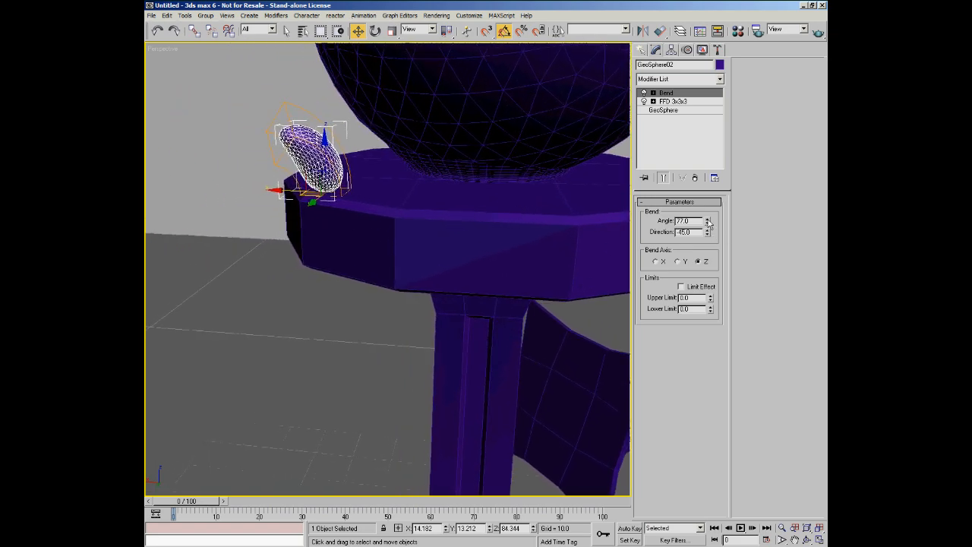
drag(708, 221, 717, 177)
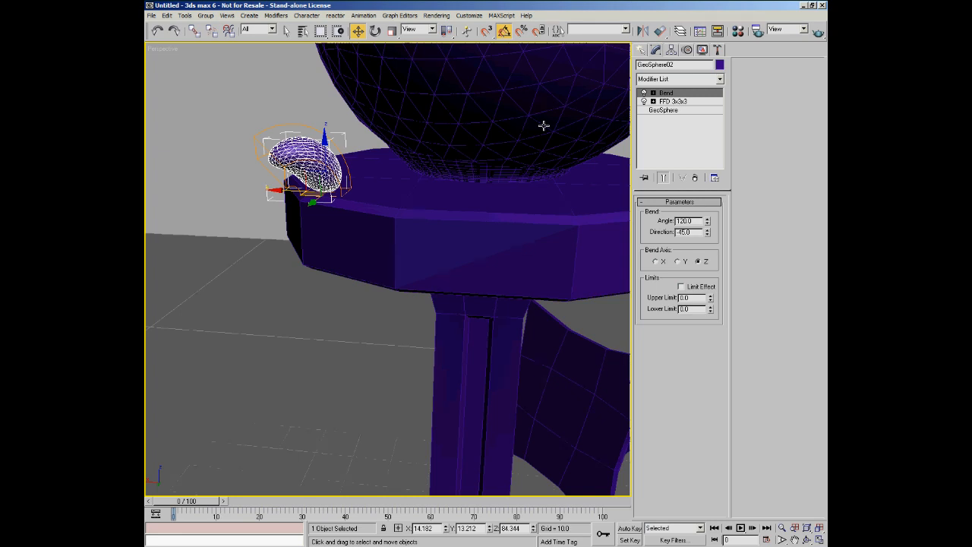
Review the settings of the base GeoSphere, FFD 3x3x3 and Bend levels in the modifier stack.
click(673, 114)
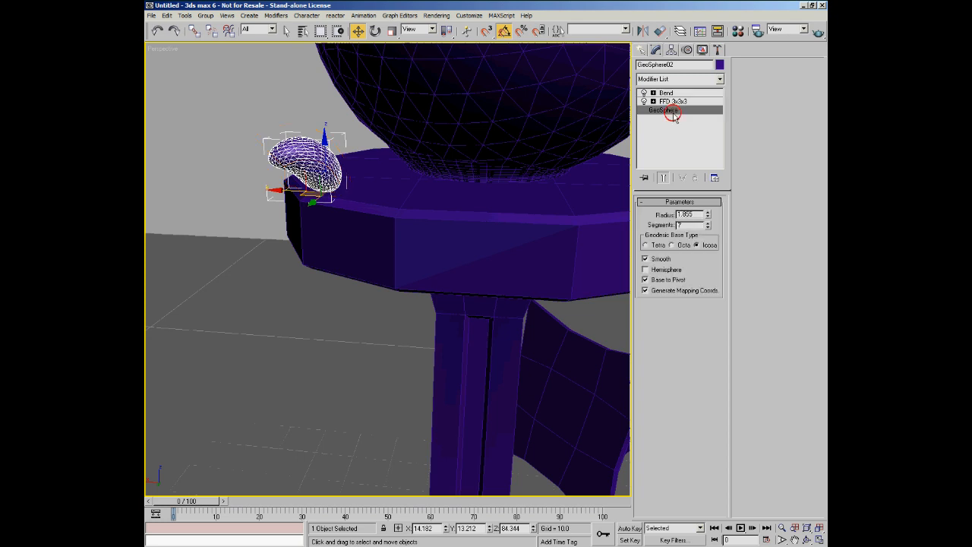
middle_drag(394, 210, 395, 268)
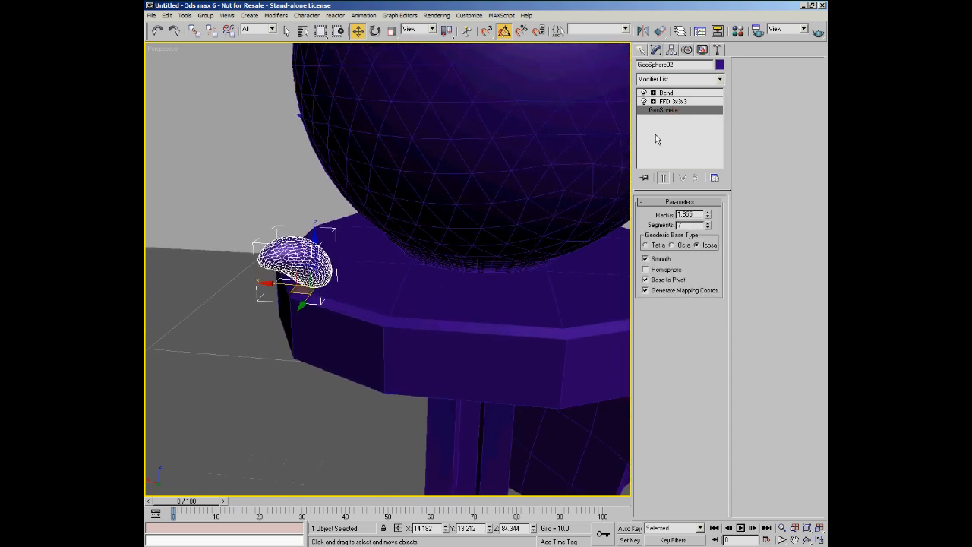
click(682, 102)
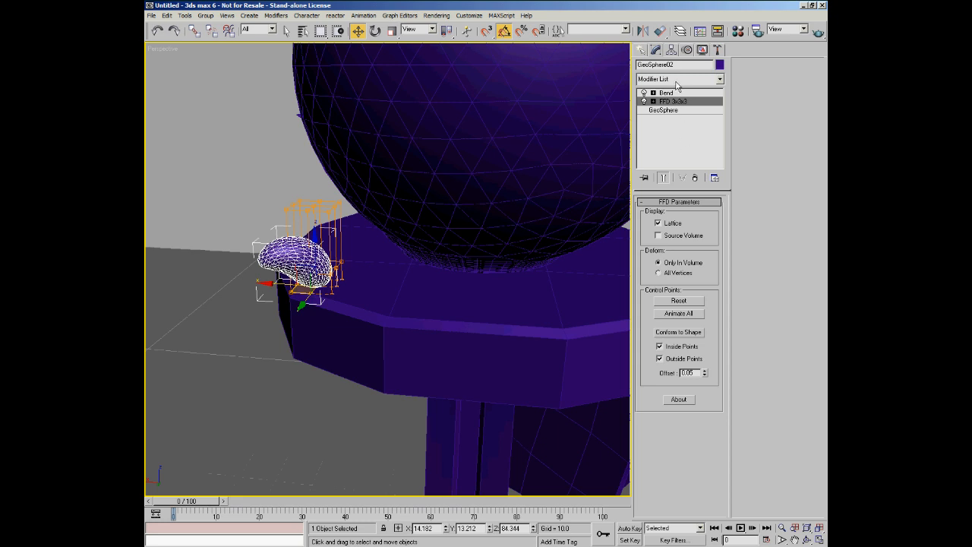
click(671, 92)
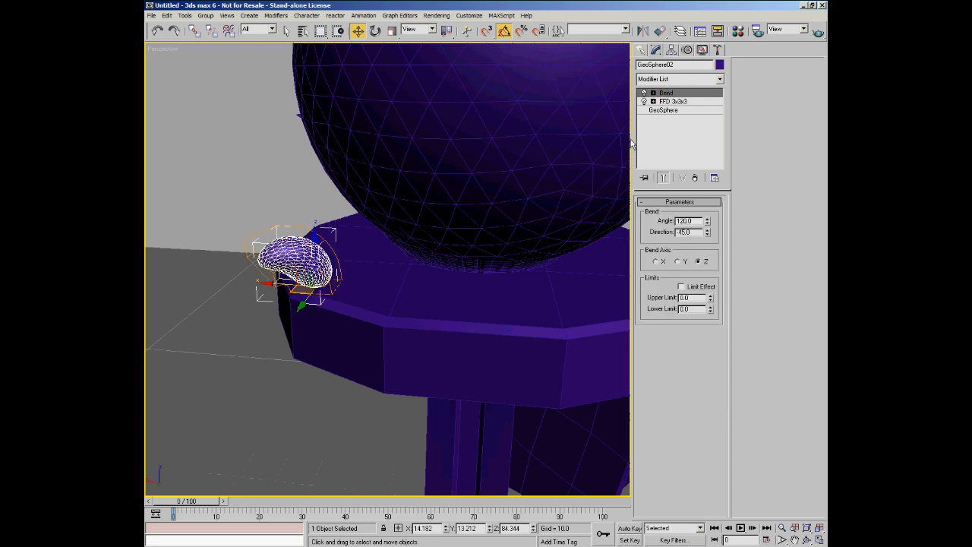
Turn off the end result display at the GeoSphere level and step up through FFD 3x3x3 to Bend to compare each stage.
click(671, 111)
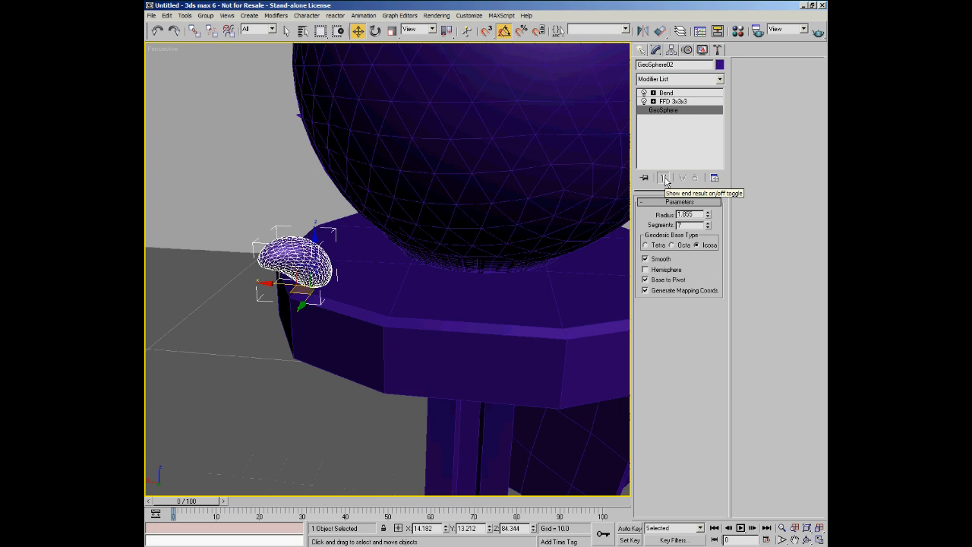
click(664, 178)
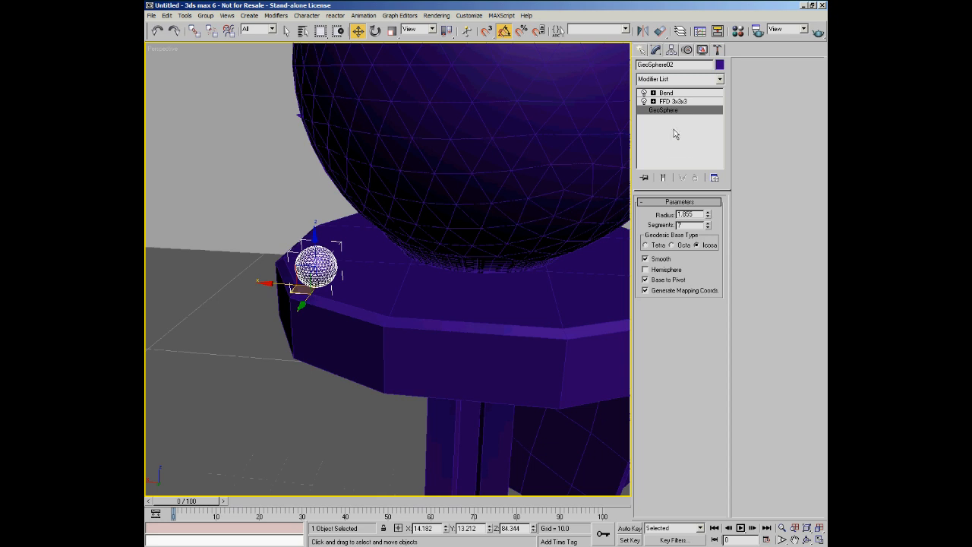
click(671, 102)
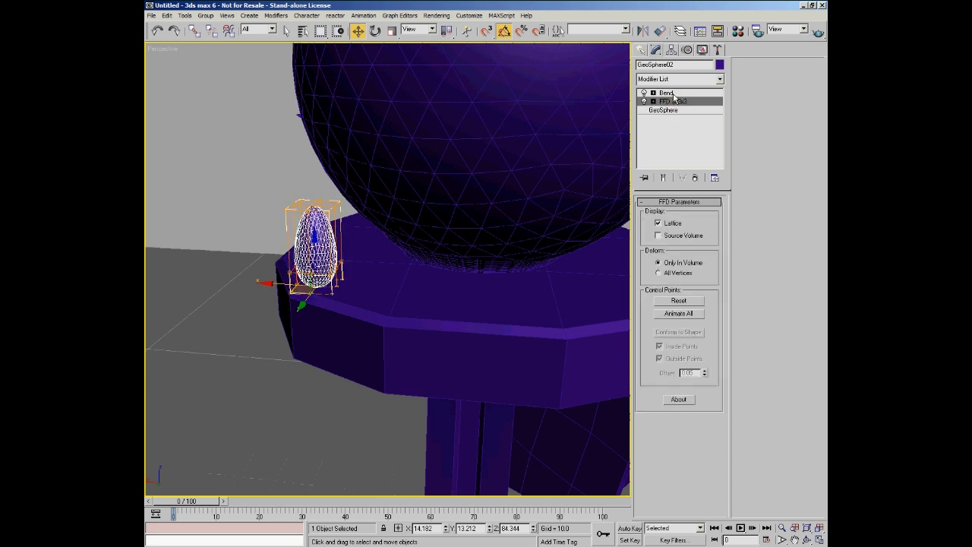
click(673, 93)
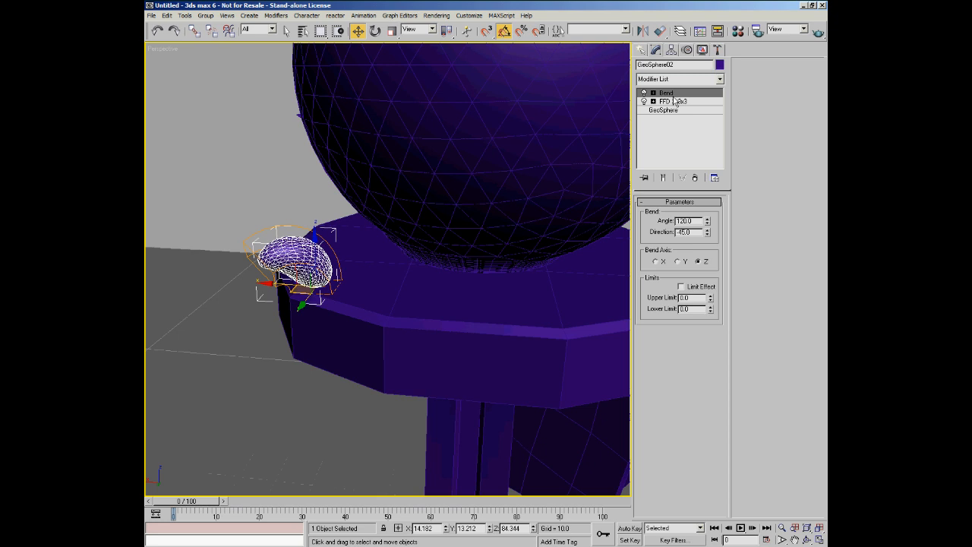
Step down to the GeoSphere base and back up to Bend twice to compare the shape at each modifier level.
click(673, 101)
click(668, 110)
click(672, 101)
click(672, 93)
click(673, 102)
click(669, 110)
click(673, 101)
click(671, 94)
Set the Bend modifier's angle to 80 and deselect the small geosphere.
drag(707, 221, 707, 267)
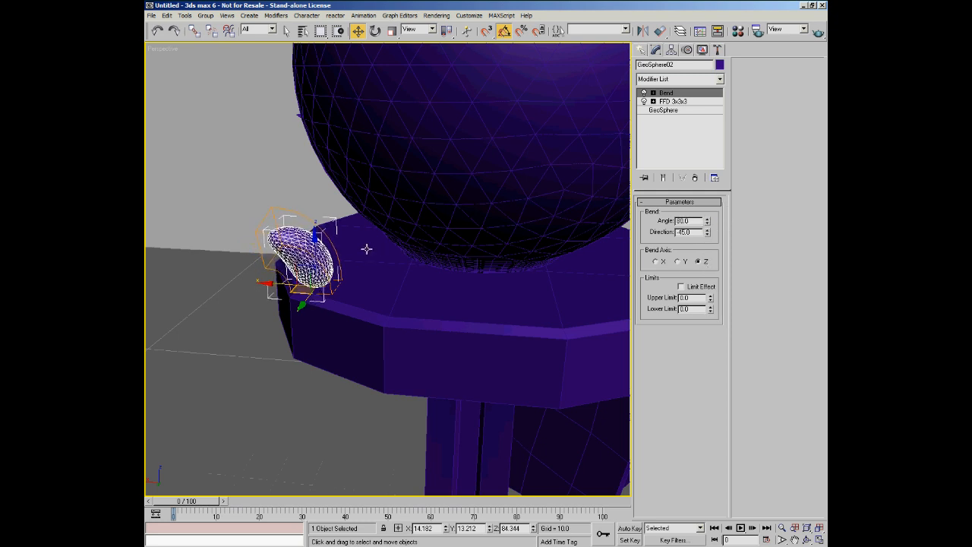
click(290, 197)
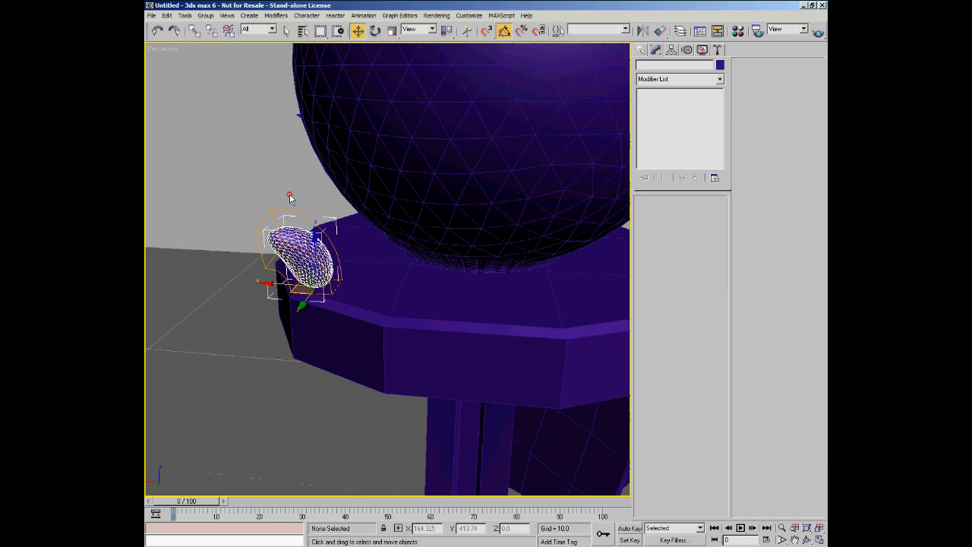
scroll(403, 241, down, 3)
alt+middle_drag(403, 241, 477, 280)
Rotate the small bent geosphere to -25 degrees about its vertical Z axis.
click(486, 228)
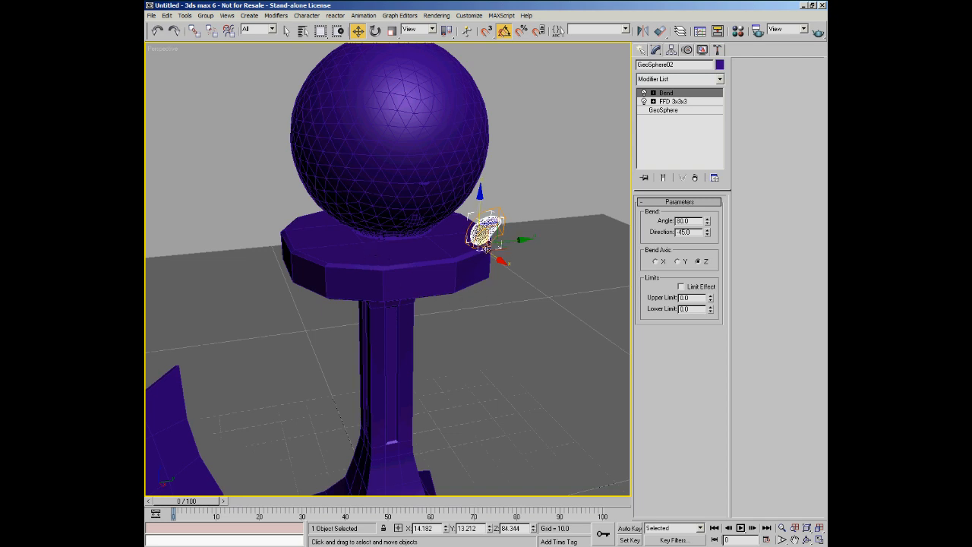
key(e)
mouse_move(490, 262)
mouse_down()
mouse_move(383, 263)
mouse_move(556, 270)
mouse_move(379, 254)
mouse_move(471, 250)
mouse_move(484, 335)
mouse_move(489, 267)
mouse_up()
mouse_move(463, 319)
alt+middle_down()
mouse_move(438, 323)
mouse_move(447, 302)
mouse_move(453, 315)
alt+middle_up()
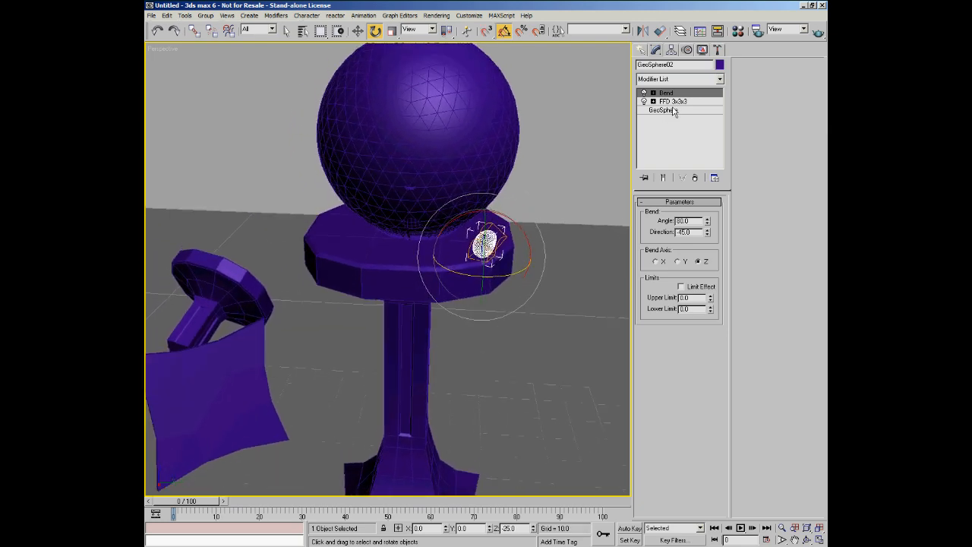
Enable pivot-only editing for the small geosphere.
click(672, 50)
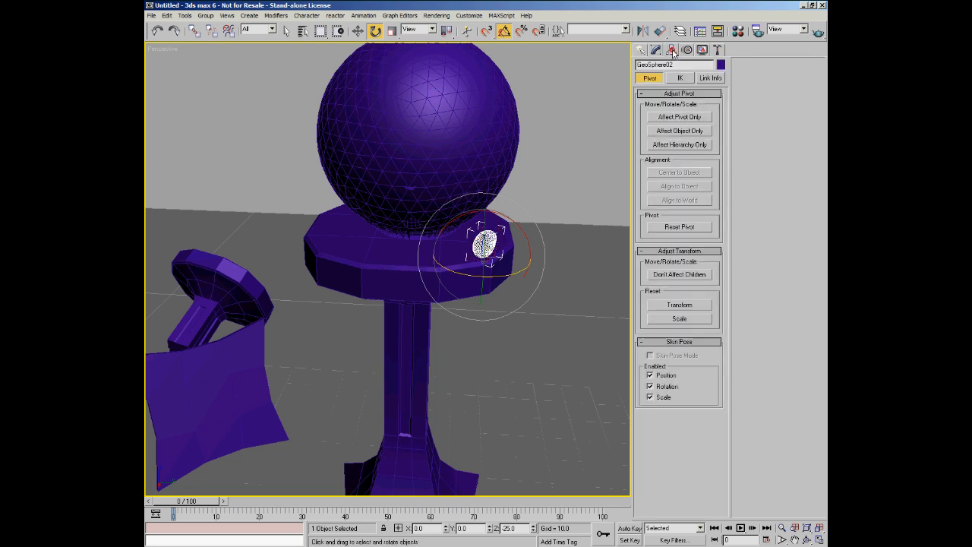
click(678, 118)
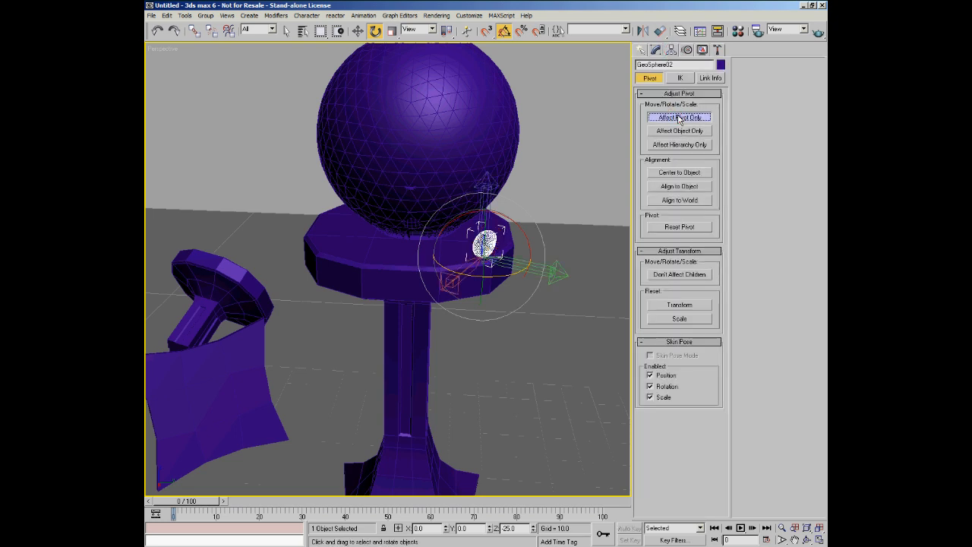
Try to align the geosphere's pivot to the pedestal's pivot point in X, Y and Z position.
click(661, 32)
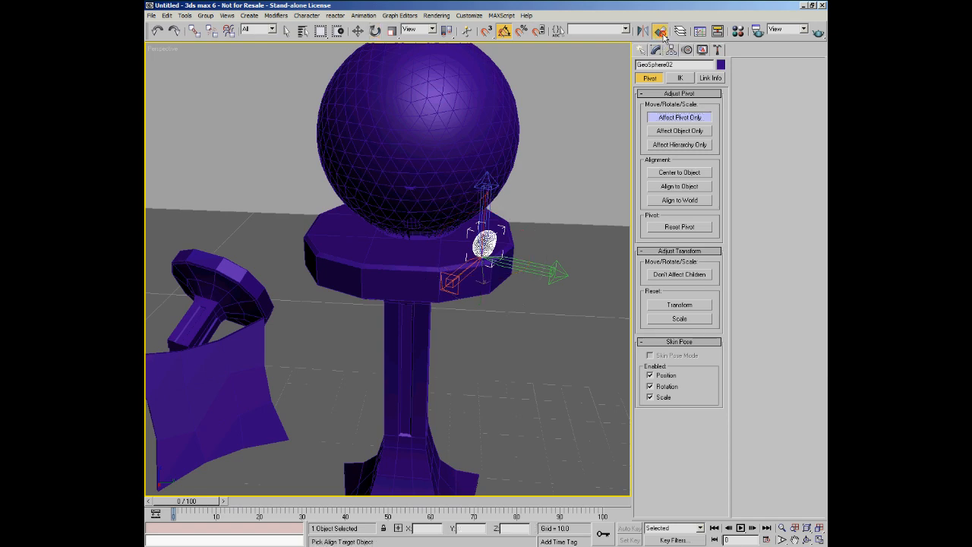
click(348, 260)
drag(476, 184, 292, 302)
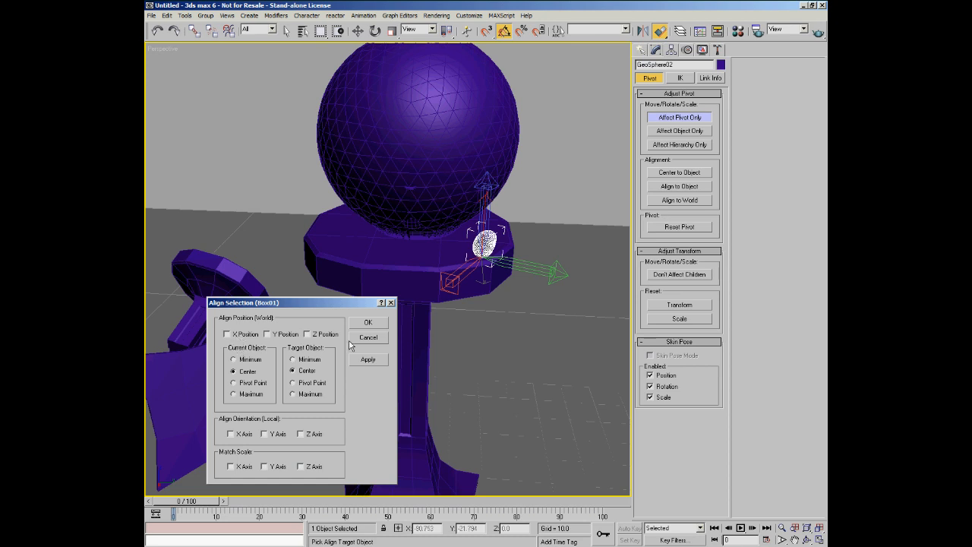
click(235, 334)
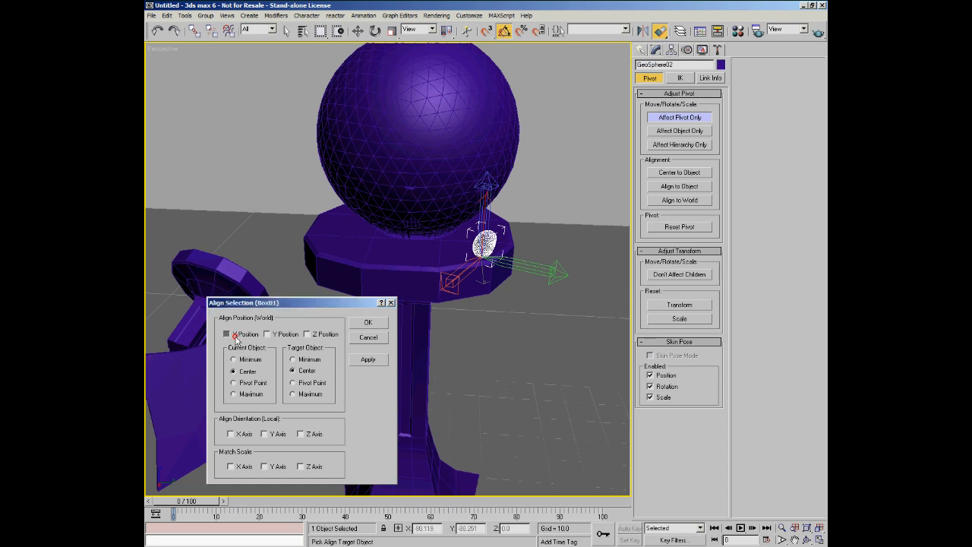
click(279, 335)
click(308, 334)
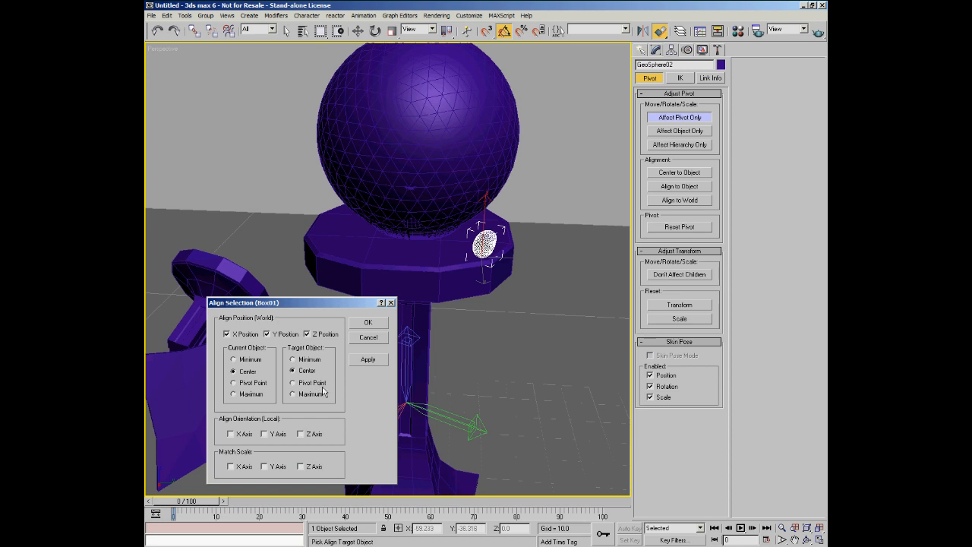
click(234, 383)
drag(304, 303, 281, 101)
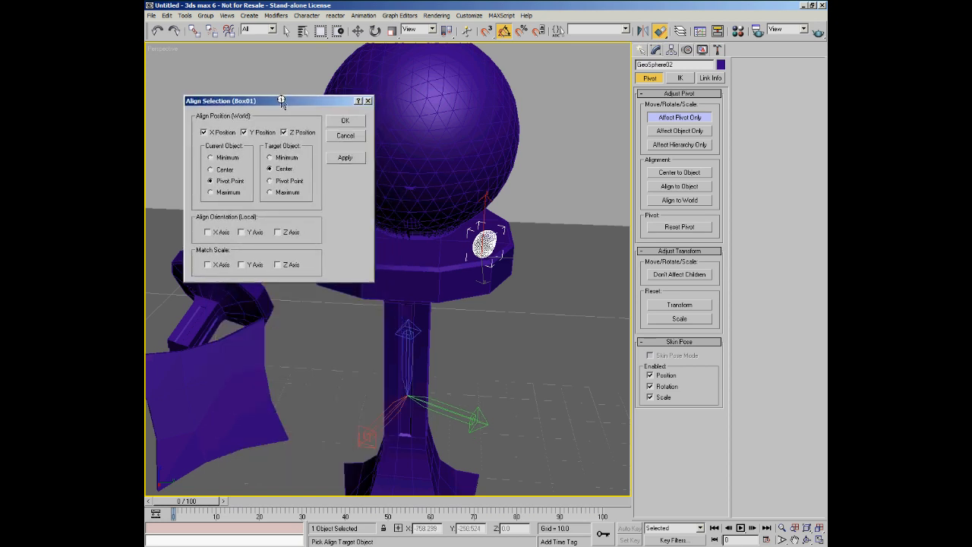
click(270, 181)
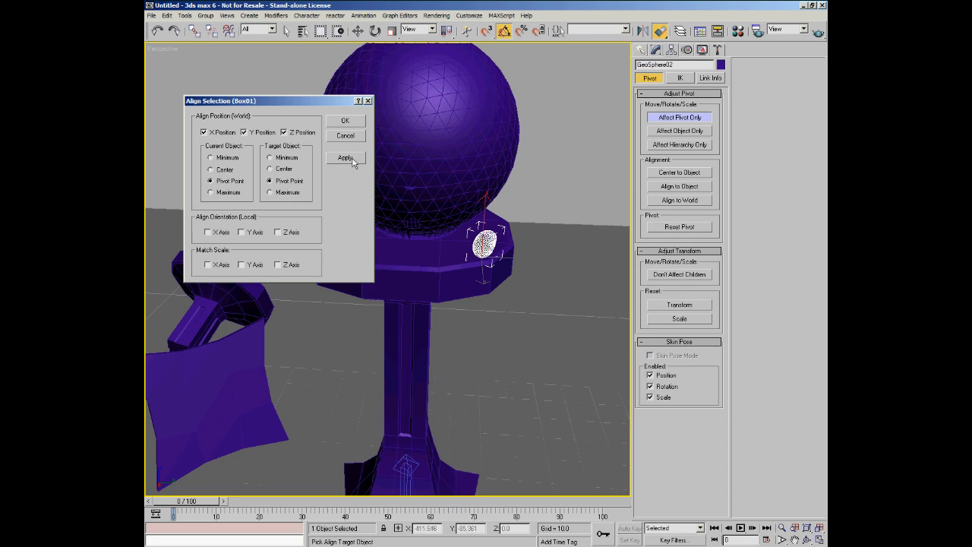
click(345, 120)
scroll(433, 310, down, 4)
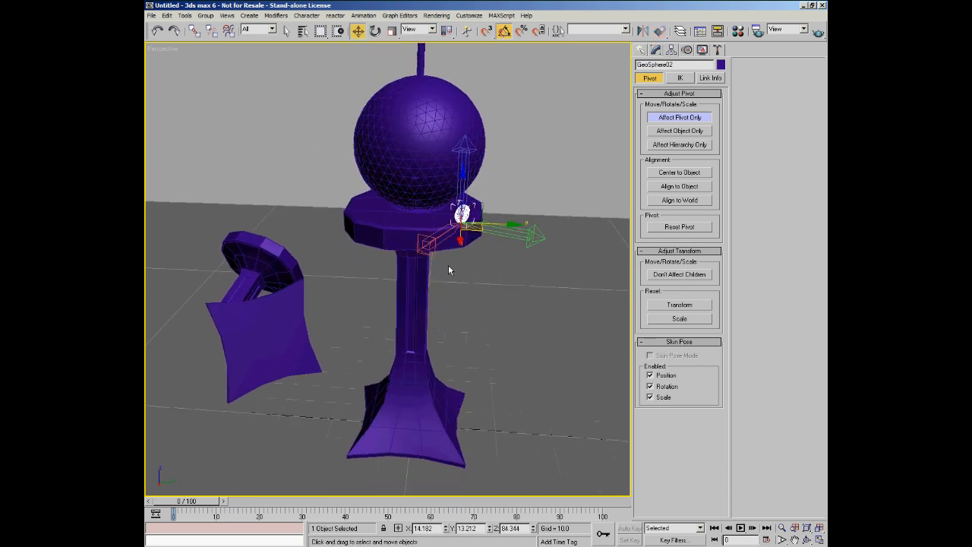
Align the geosphere's pivot to the pedestal's pivot point in X, Y and Z position.
click(659, 30)
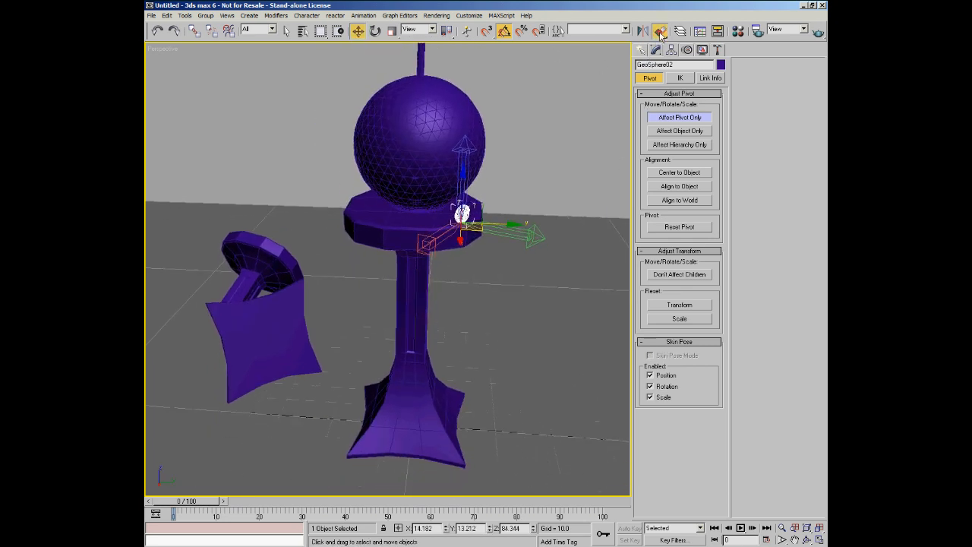
click(373, 216)
click(203, 132)
click(243, 132)
click(284, 132)
click(210, 181)
click(285, 183)
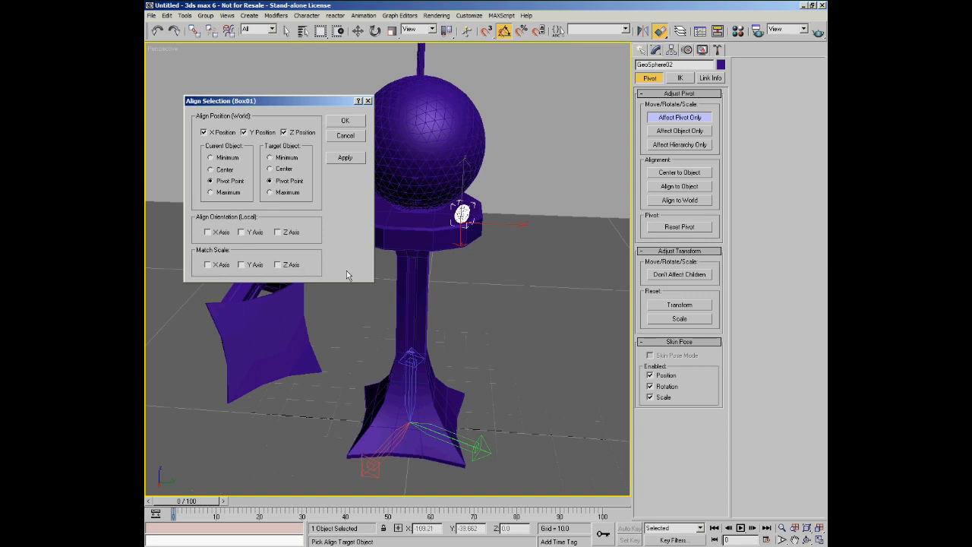
Match the geosphere pivot's orientation to the pedestal on the X, Y and Z axes and return to the modifier settings.
click(210, 232)
click(243, 232)
click(286, 233)
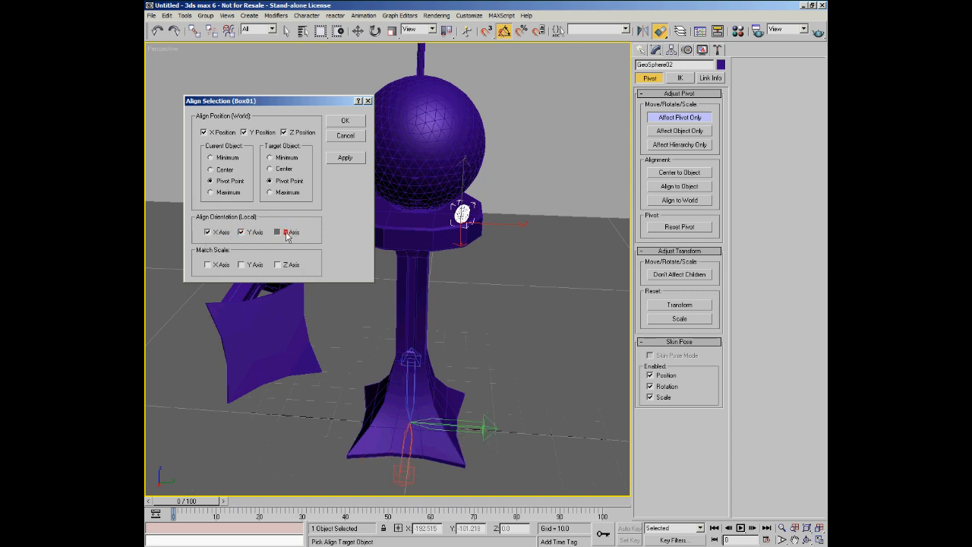
click(344, 121)
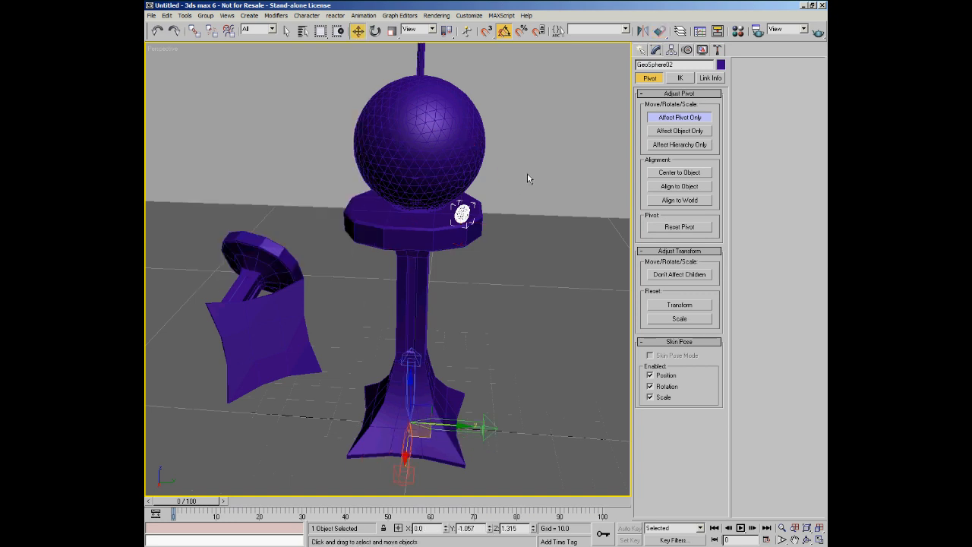
click(656, 50)
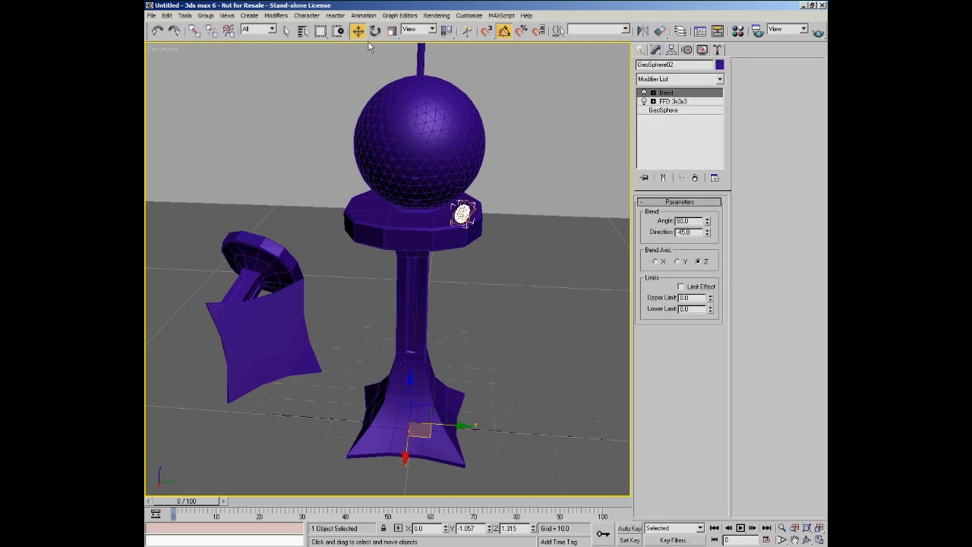
Rotate-clone the small geosphere by -90 degrees around the pedestal's vertical axis, making 3 instance copies.
key(e)
alt+middle_drag(525, 230, 499, 267)
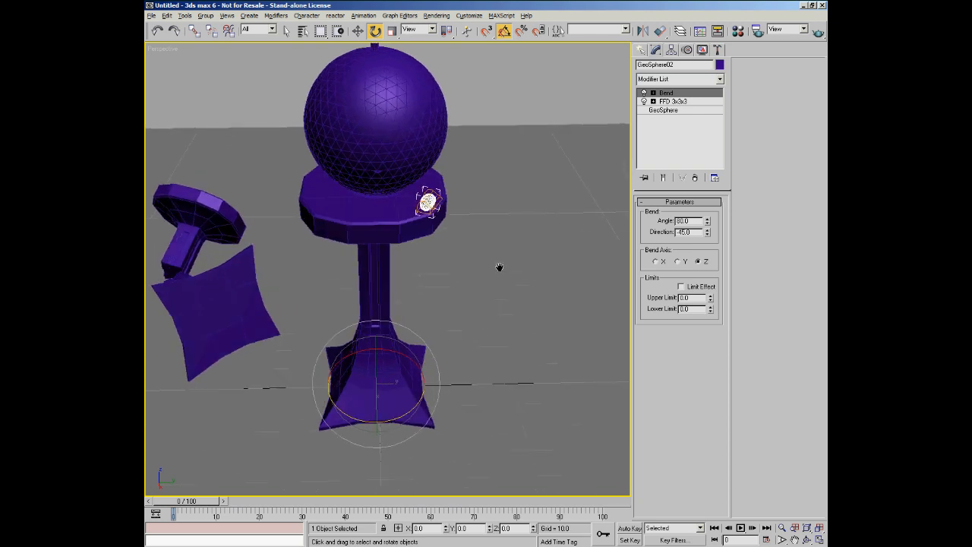
click(509, 35)
middle_drag(411, 264, 445, 252)
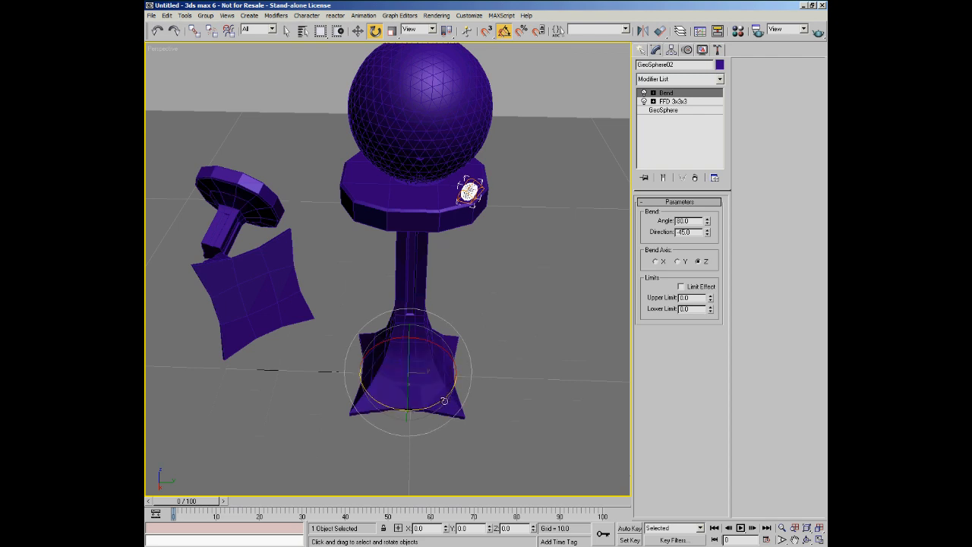
shift+drag(442, 397, 380, 394)
click(517, 283)
click(517, 283)
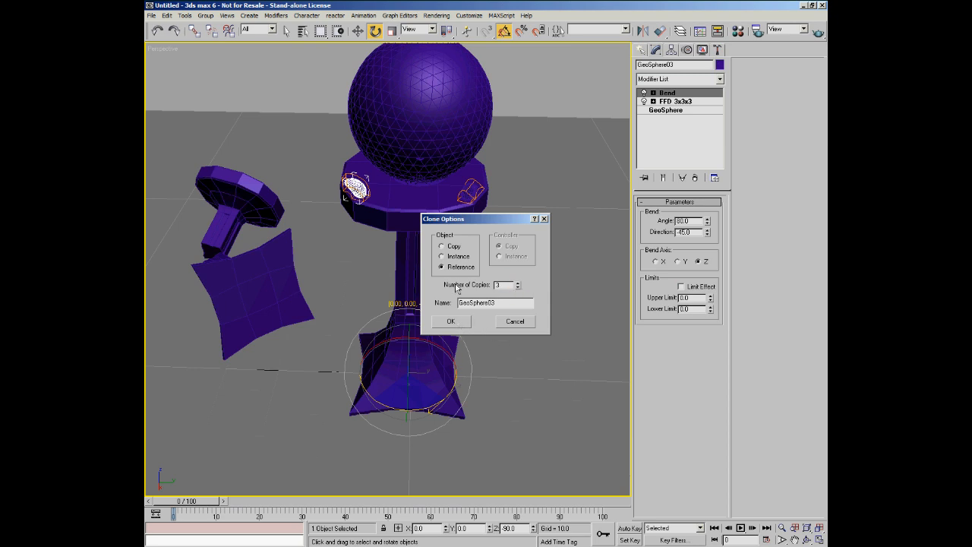
click(456, 257)
click(451, 322)
Try a different Bend angle on one of the instanced geospheres, watch the other copies, and undo the change.
mouse_move(462, 322)
alt+middle_down()
mouse_move(395, 290)
mouse_move(503, 302)
mouse_move(579, 289)
mouse_move(560, 263)
alt+middle_up()
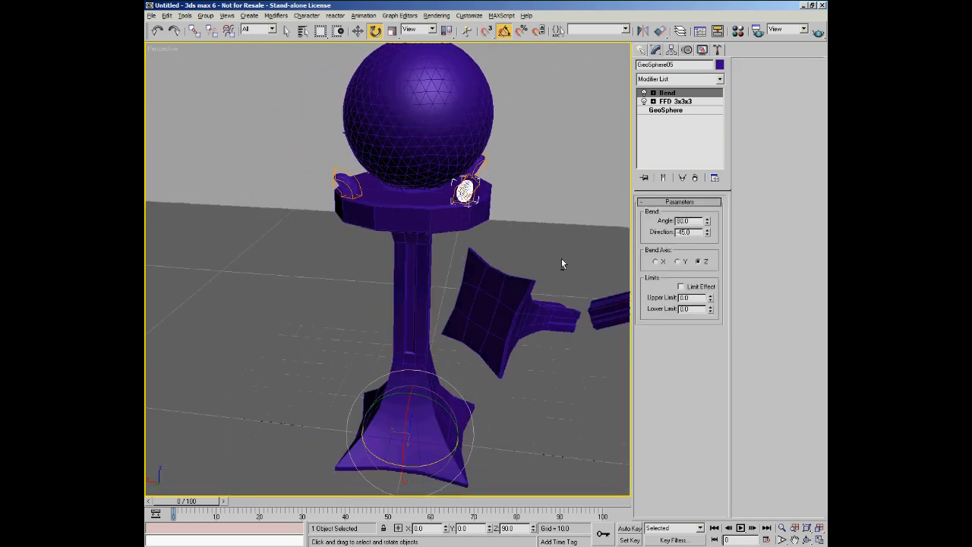
alt+middle_drag(319, 228, 393, 278)
scroll(404, 223, up, 3)
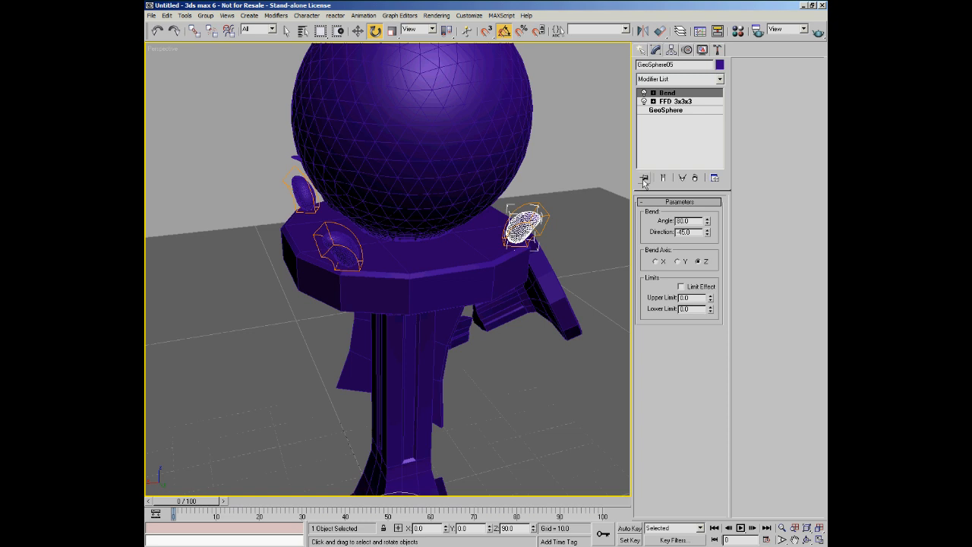
drag(707, 222, 667, 256)
key(ctrl+z)
alt+middle_drag(526, 210, 448, 203)
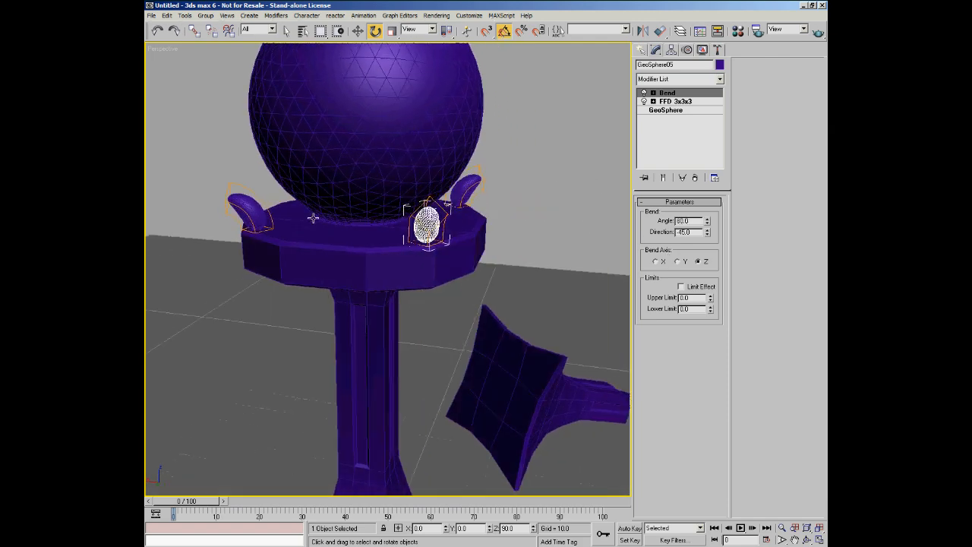
Add a Bend modifier to the tall thin cylinder above the large sphere.
scroll(389, 188, down, 5)
middle_drag(436, 187, 412, 285)
scroll(413, 252, down, 3)
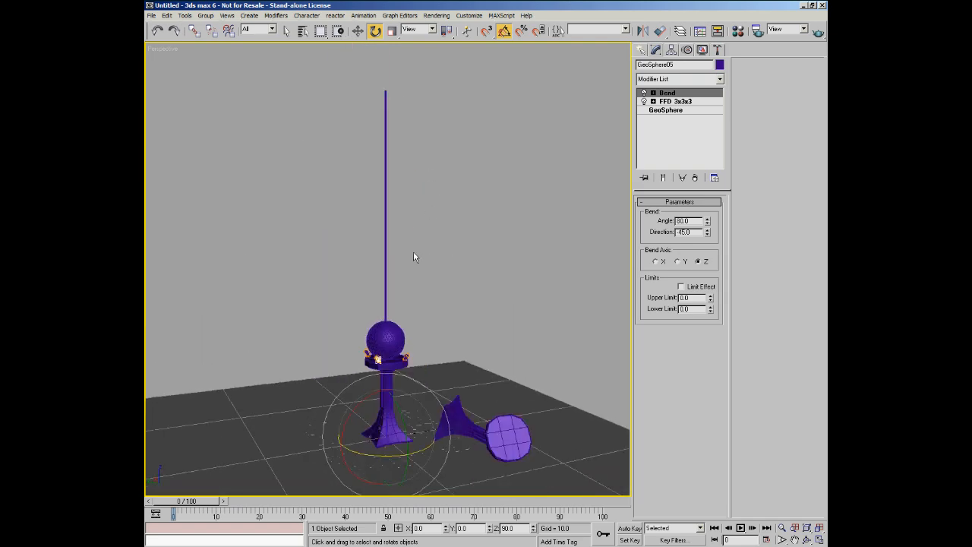
alt+middle_drag(413, 252, 404, 251)
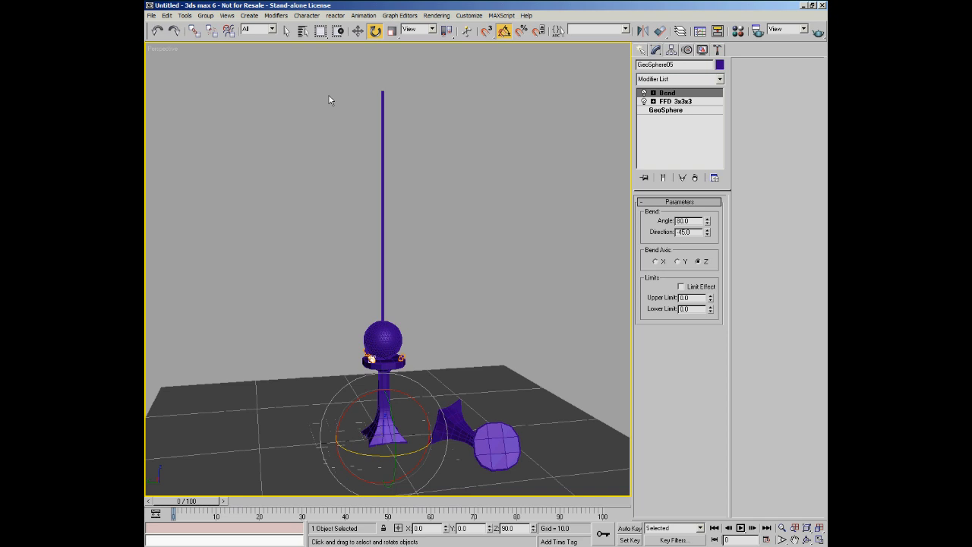
click(382, 97)
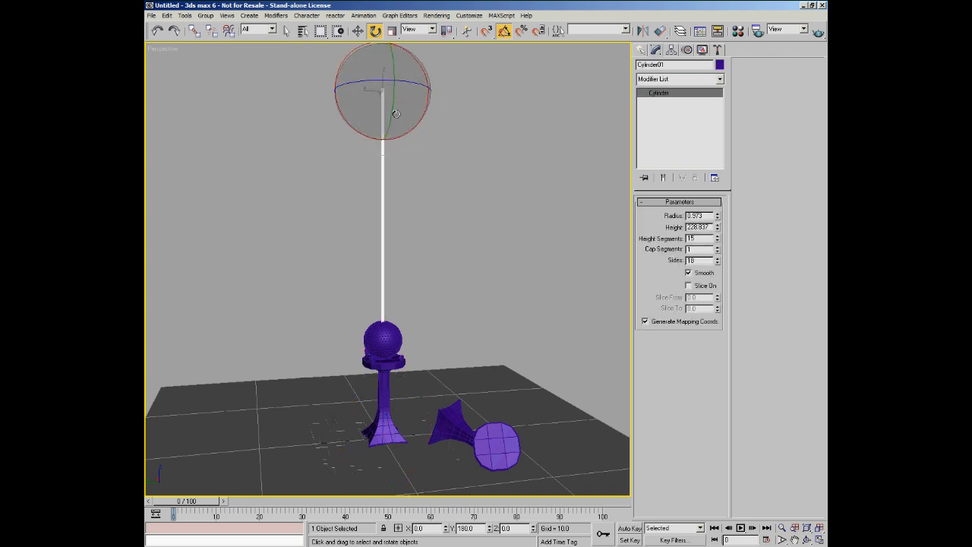
click(718, 79)
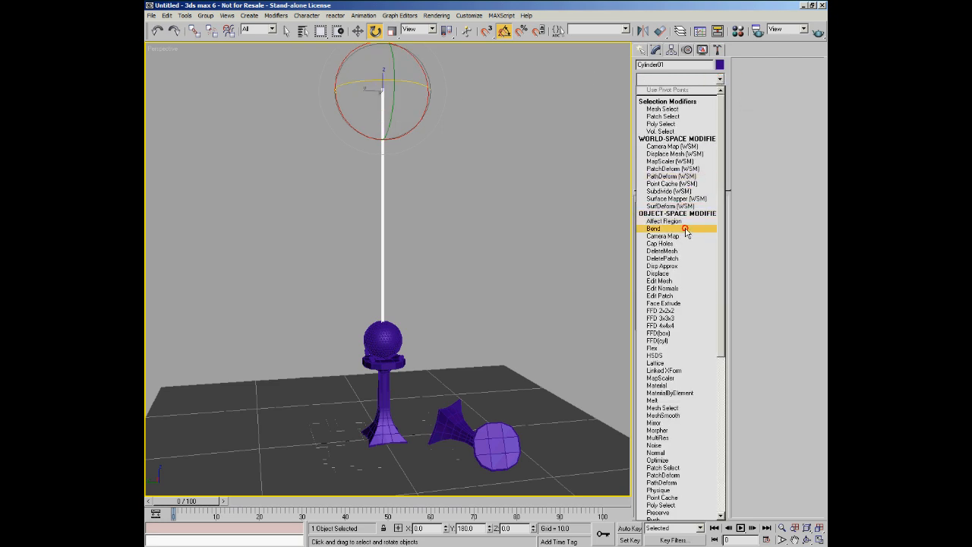
click(654, 229)
Set the cylinder's Bend direction to 90 and its angle to -56.
drag(707, 220, 696, 245)
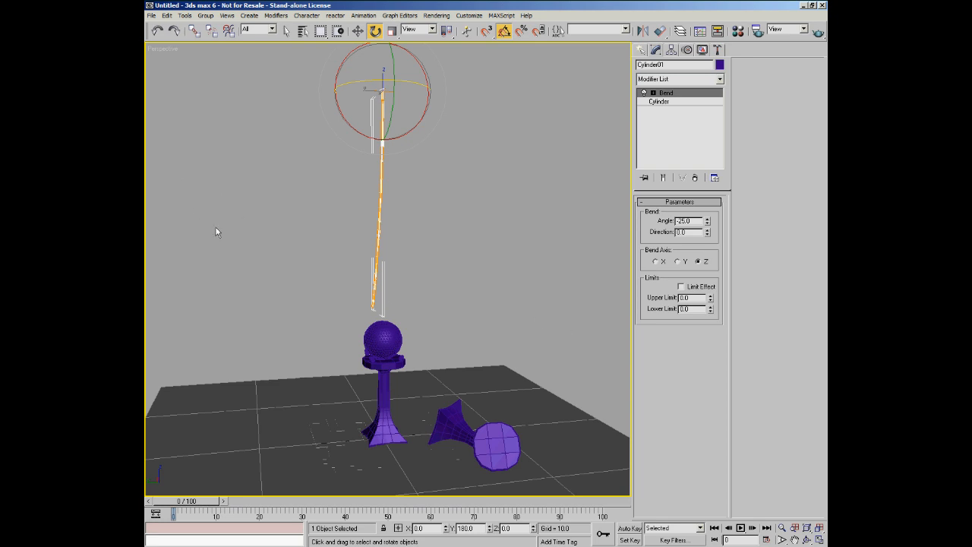
alt+middle_drag(352, 156, 411, 159)
drag(708, 223, 700, 232)
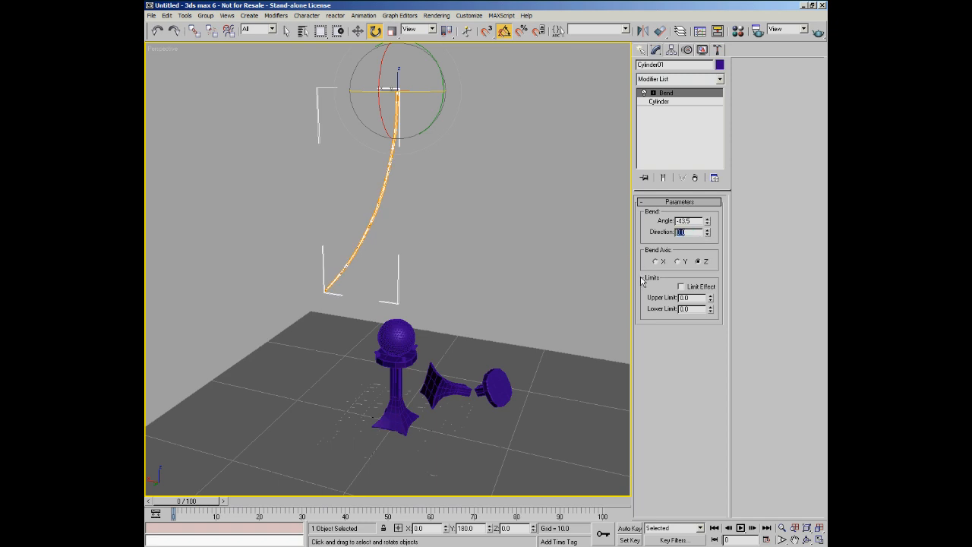
key(Return)
alt+middle_drag(485, 250, 442, 245)
drag(708, 221, 667, 230)
Inspect the bent cylinder up close and increase its base height segments to 27.
scroll(355, 301, up, 5)
middle_drag(354, 301, 448, 399)
middle_drag(408, 237, 422, 375)
middle_drag(447, 236, 386, 376)
scroll(411, 250, down, 1)
middle_drag(410, 249, 410, 252)
scroll(410, 252, up, 3)
scroll(410, 253, down, 4)
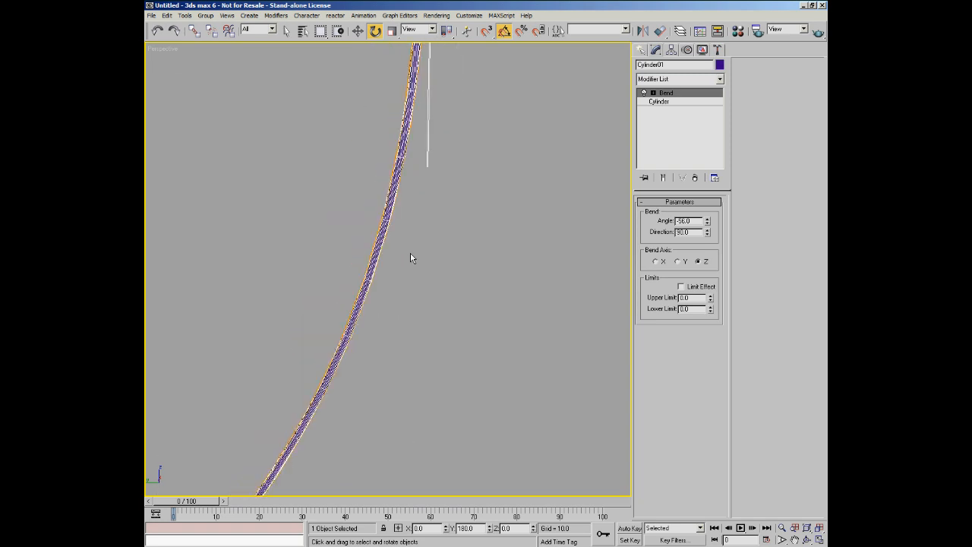
click(663, 101)
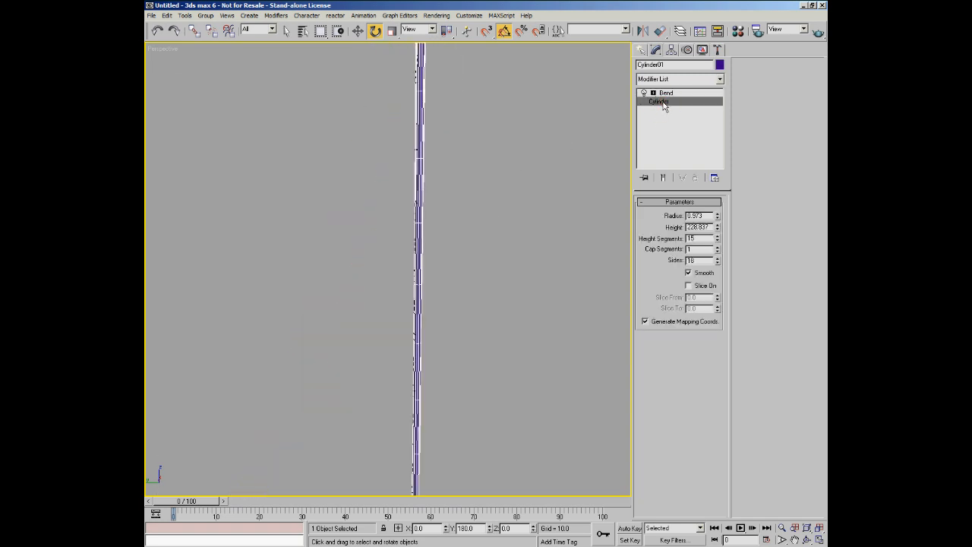
click(717, 236)
click(717, 236)
click(717, 237)
drag(717, 238, 717, 228)
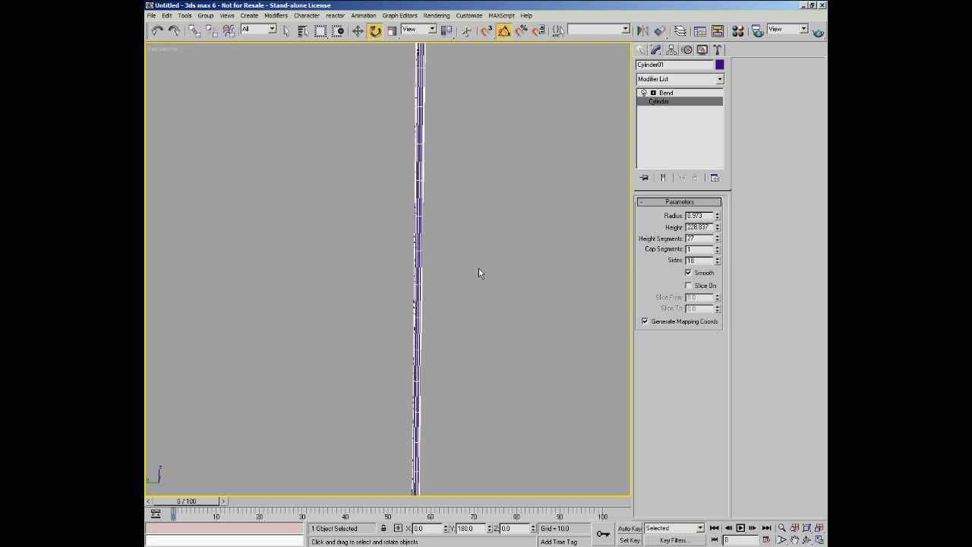
Reduce the cylinder's sides to 11 and return to the Bend level to view the whole curve.
drag(718, 264, 722, 302)
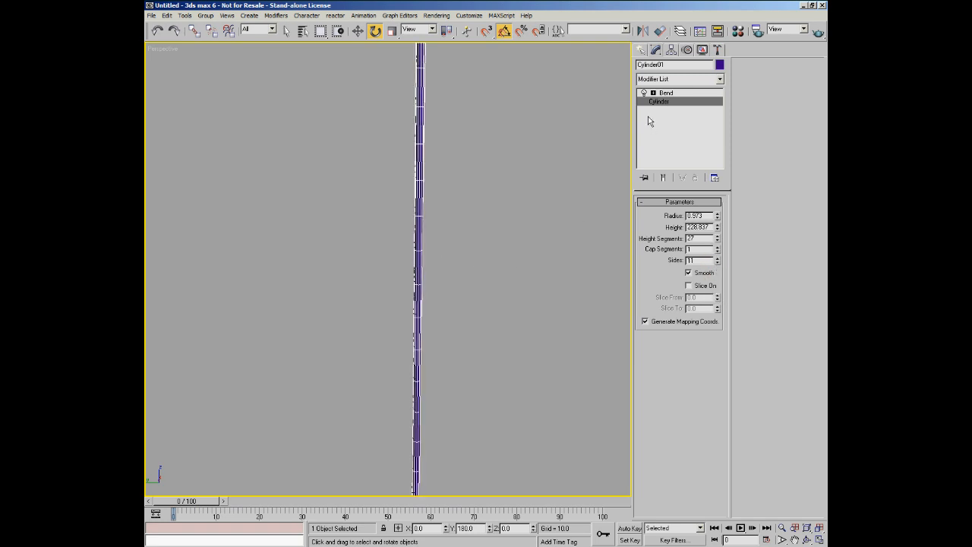
click(653, 94)
scroll(476, 221, down, 5)
middle_drag(475, 221, 466, 159)
scroll(477, 133, down, 2)
scroll(466, 159, up, 3)
middle_drag(466, 163, 465, 186)
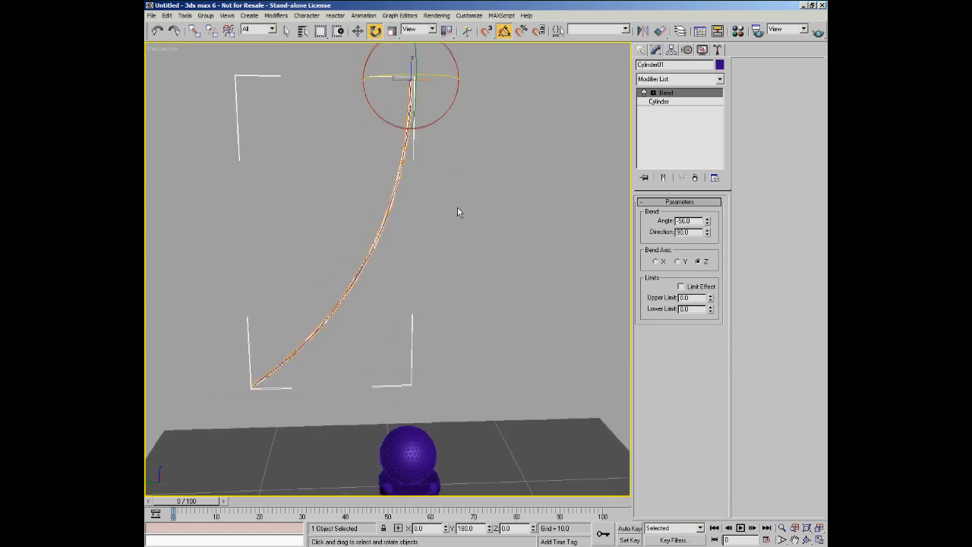
Reset the cylinder's Bend angle to 0, try a swing to -78, and undo that swing.
right_click(707, 220)
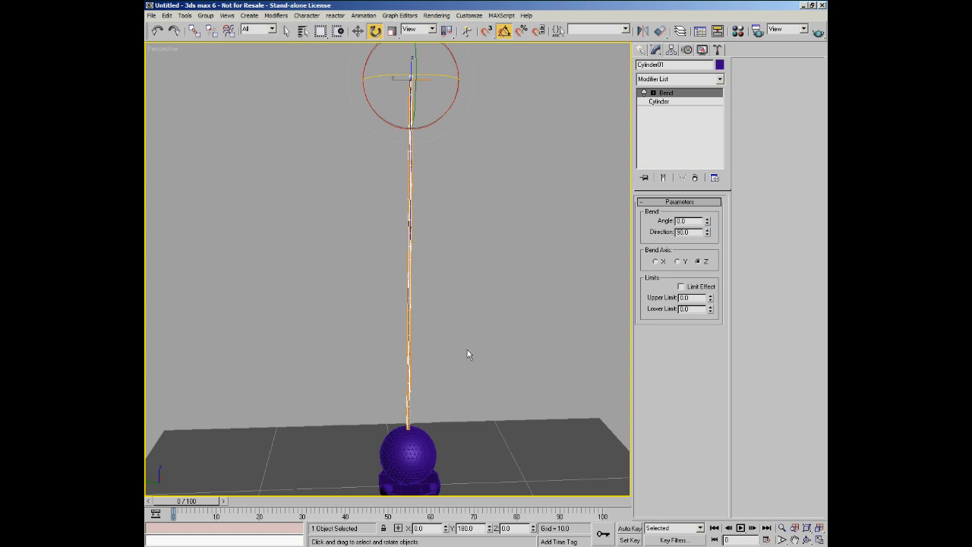
middle_drag(467, 354, 457, 325)
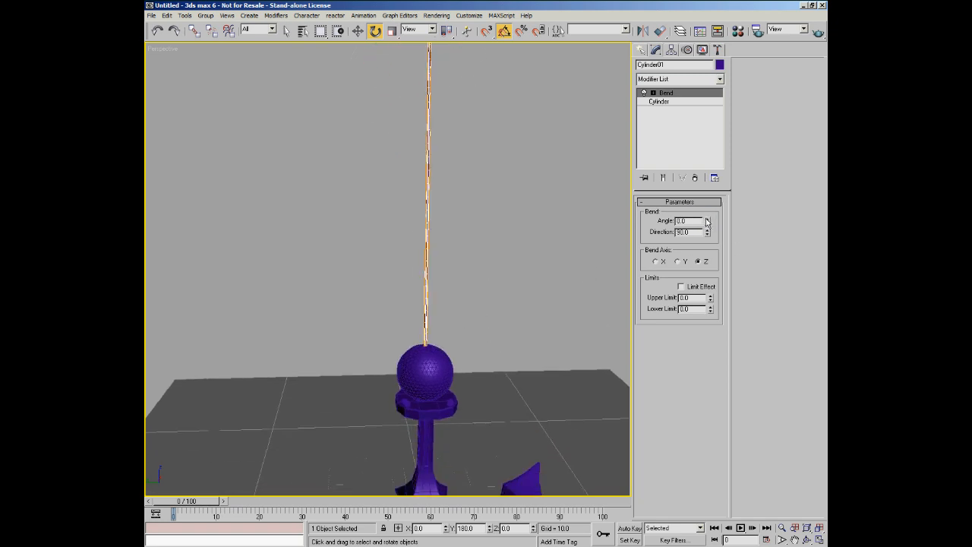
drag(707, 222, 639, 303)
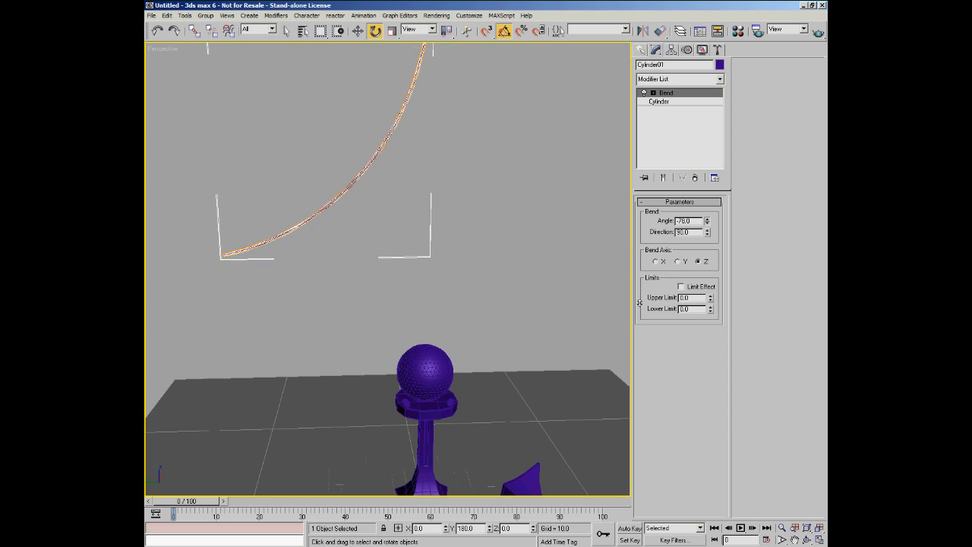
key(ctrl+z)
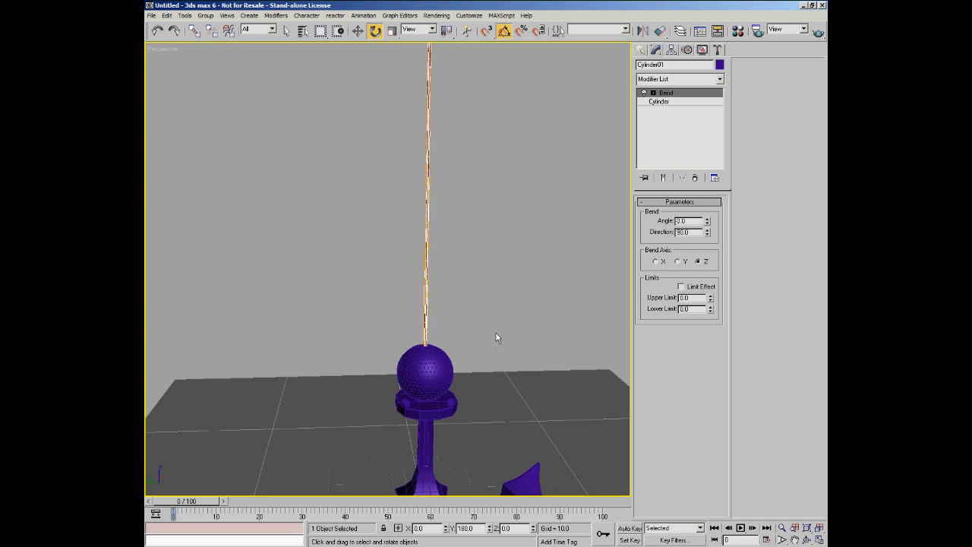
Switch the view to wireframe and examine where the cylinder's lower end meets the large sphere.
alt+middle_drag(447, 302, 433, 321)
scroll(455, 197, up, 5)
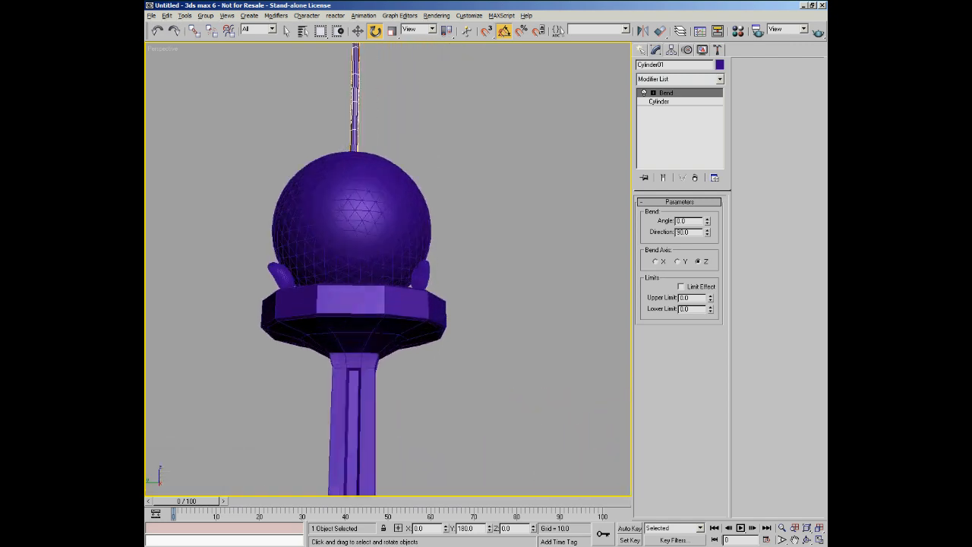
middle_drag(462, 191, 502, 260)
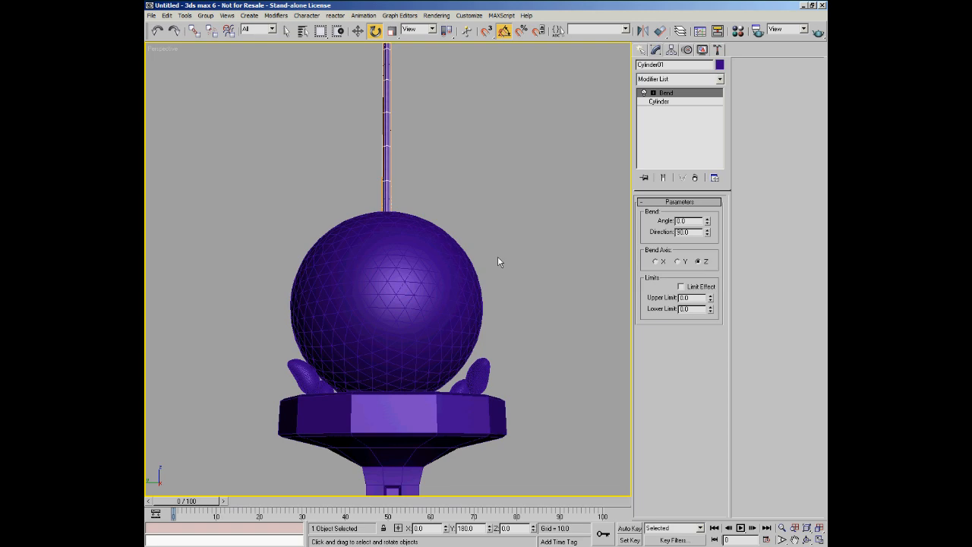
key(F3)
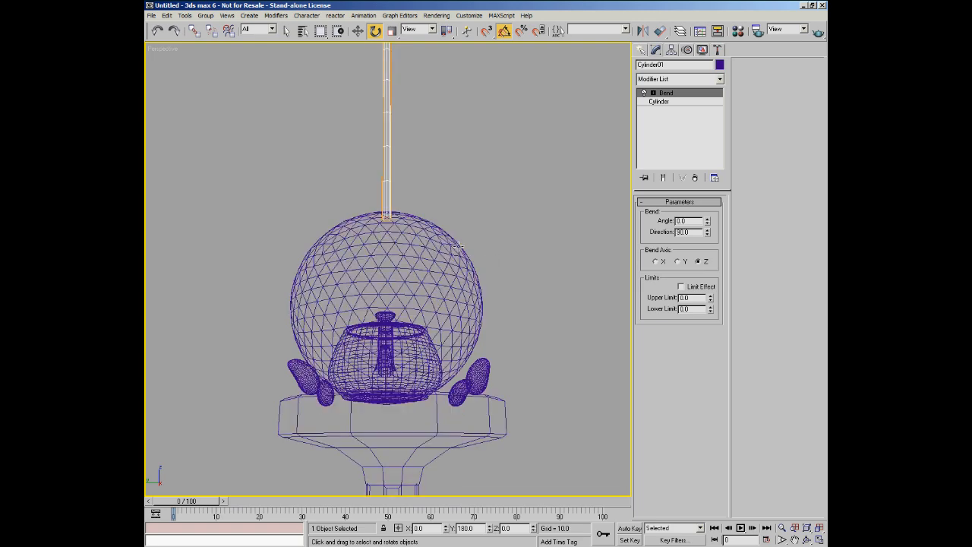
middle_drag(416, 240, 428, 243)
scroll(429, 240, up, 3)
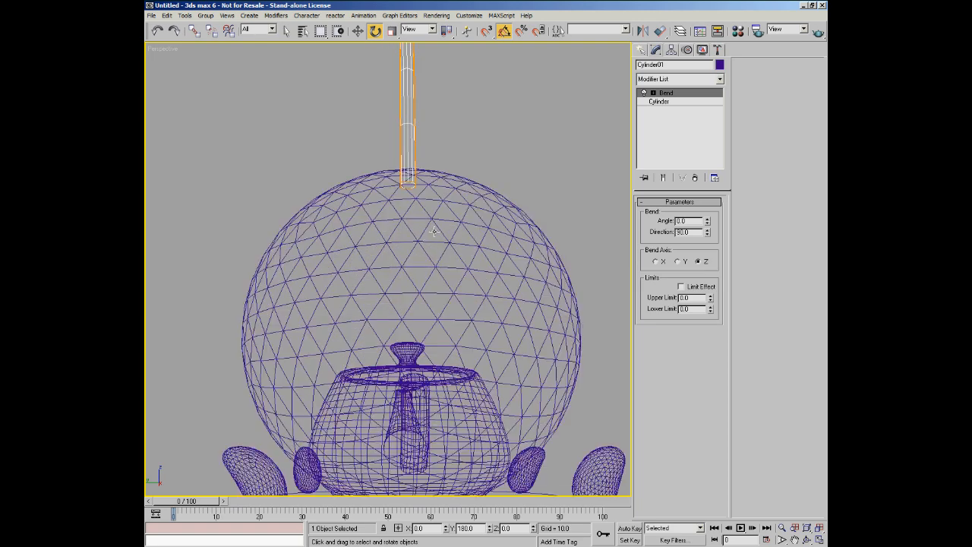
Apply an Attachment Constraint to the large geosphere with the tall cylinder as its target.
click(451, 189)
key(w)
click(364, 15)
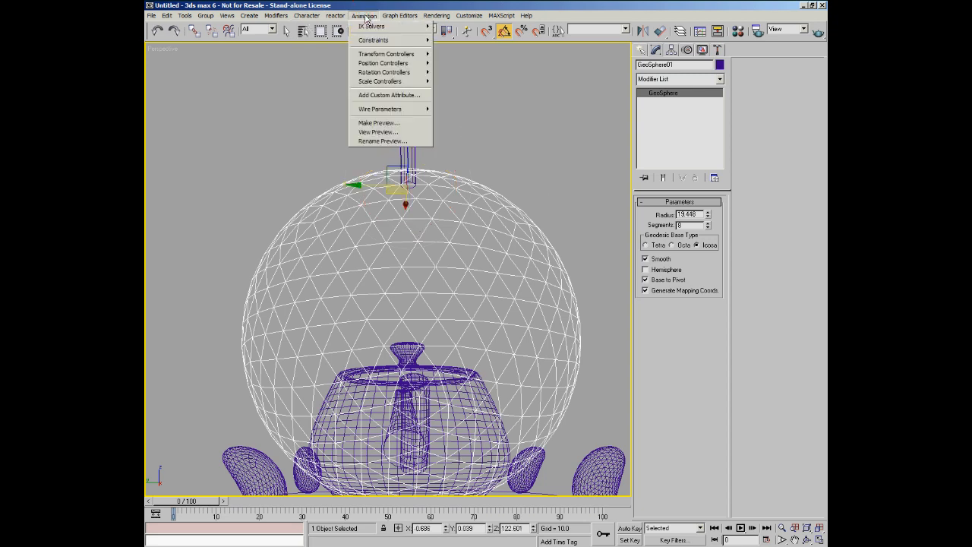
mouse_move(378, 43)
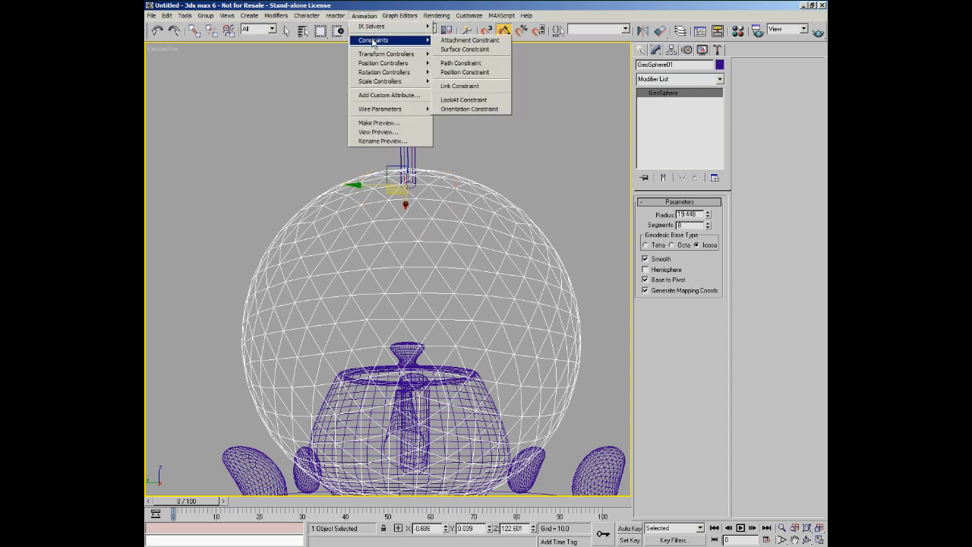
click(464, 41)
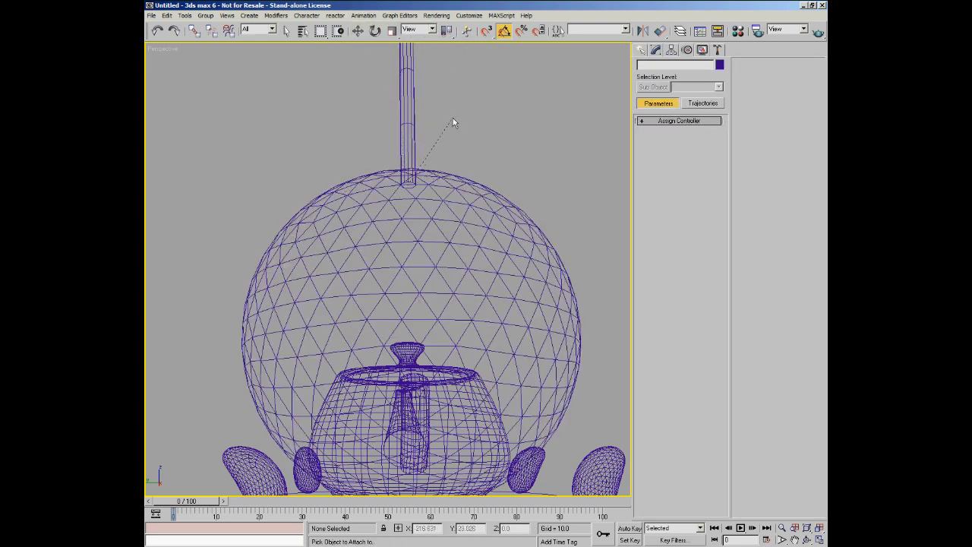
click(409, 101)
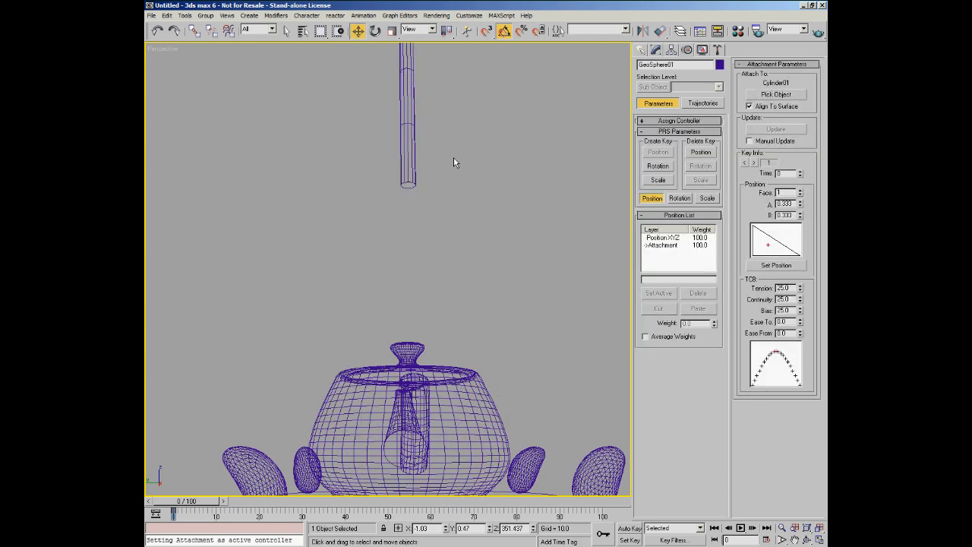
Set the geosphere's attachment position on the cylinder's lower end cap, at face 611.
scroll(453, 158, down, 5)
middle_drag(454, 157, 470, 235)
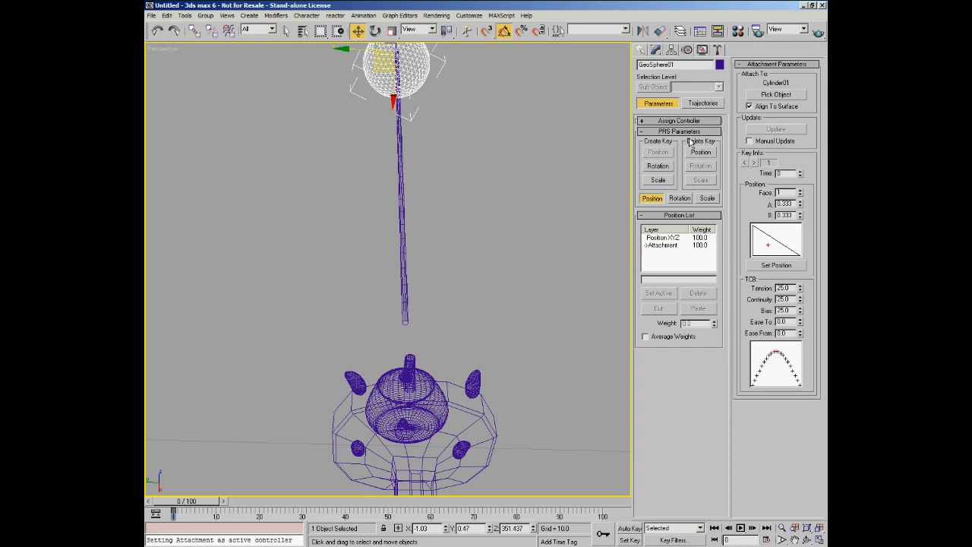
middle_drag(396, 343, 361, 233)
scroll(403, 330, up, 6)
scroll(370, 251, down, 2)
scroll(361, 233, down, 1)
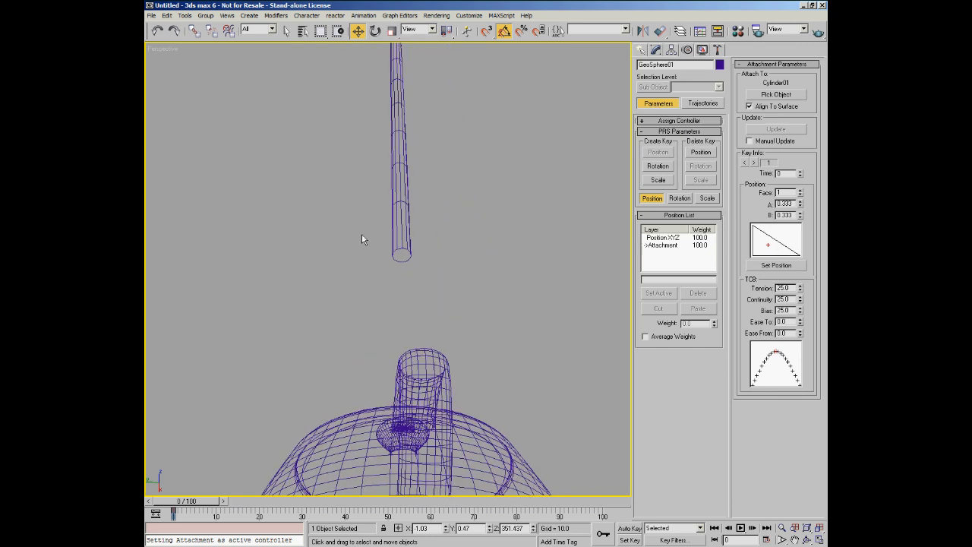
click(776, 266)
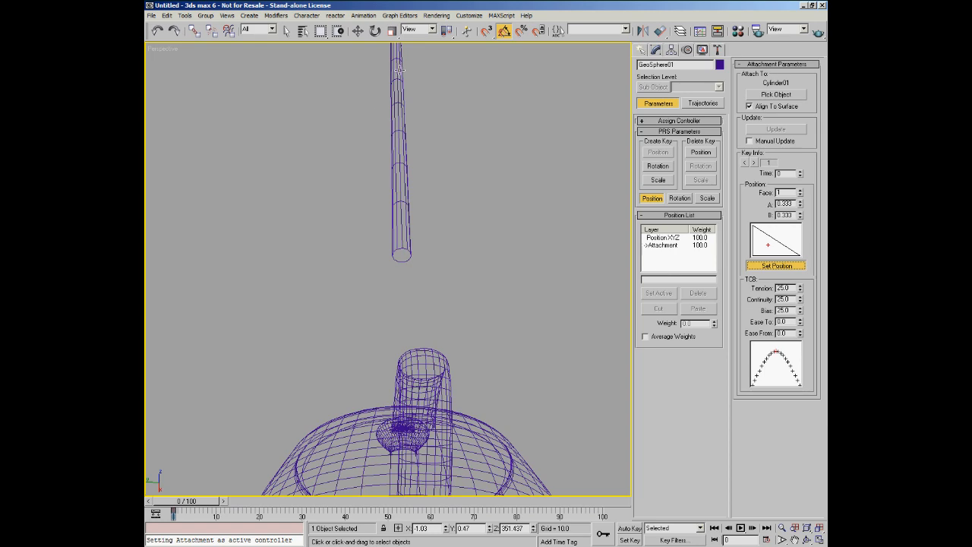
drag(393, 64, 401, 256)
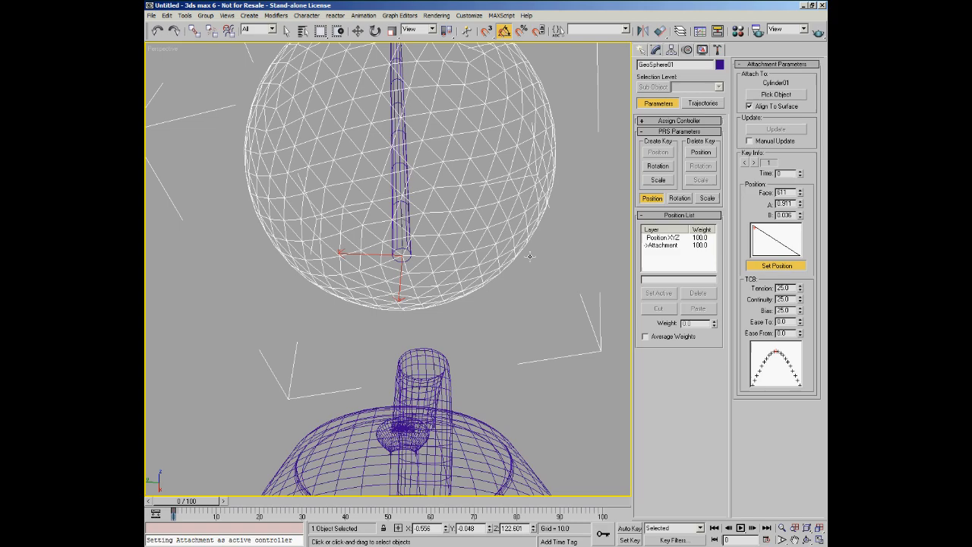
scroll(413, 260, down, 5)
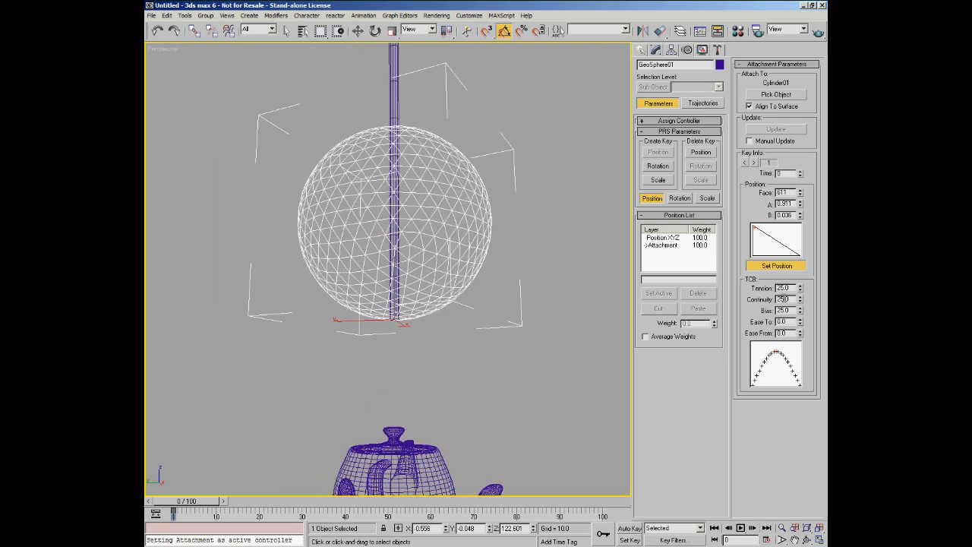
click(780, 271)
Rotate the attached geosphere 180 degrees so it hangs below the cylinder's lower end and encloses the teapot.
middle_drag(519, 330, 514, 282)
alt+middle_drag(380, 156, 461, 202)
scroll(349, 218, down, 4)
middle_drag(349, 218, 376, 226)
scroll(359, 232, up, 4)
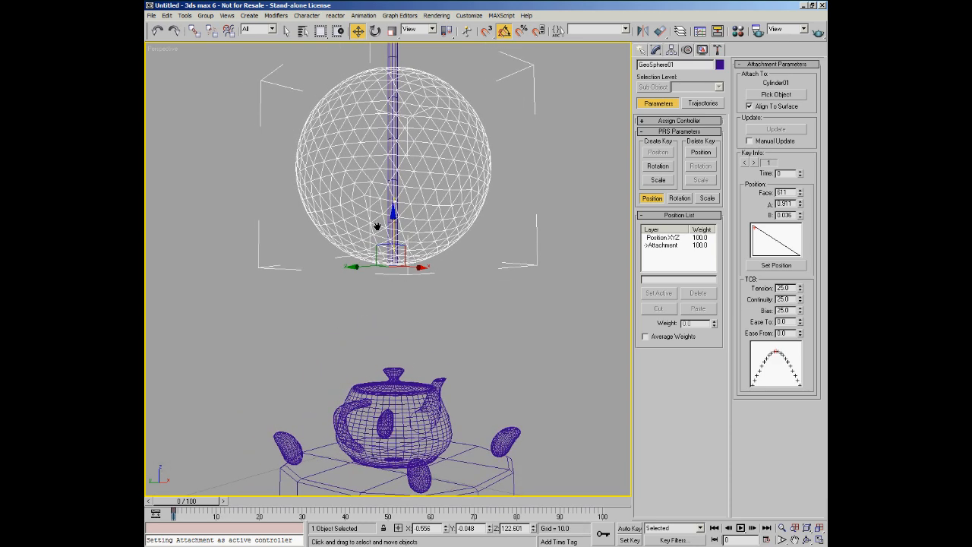
key(e)
drag(366, 243, 363, 235)
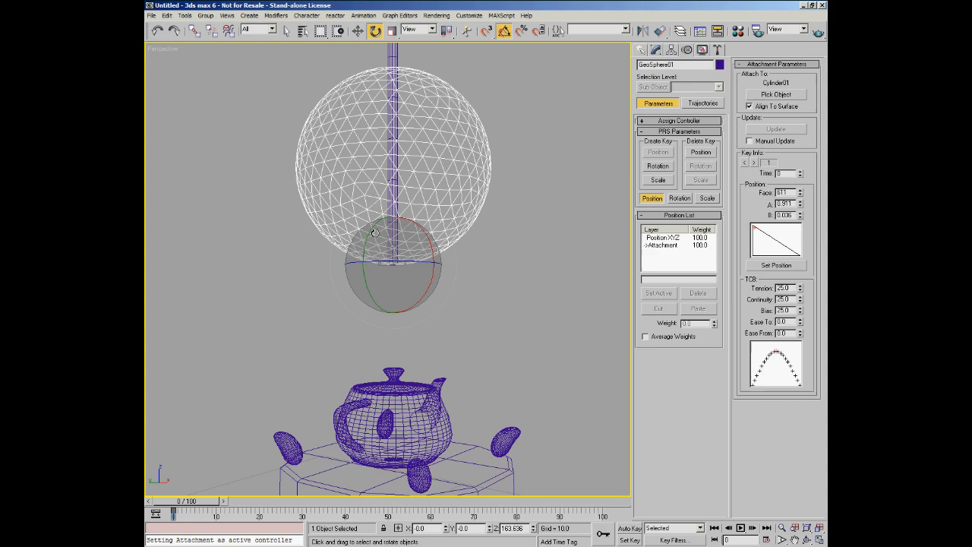
drag(370, 229, 406, 388)
scroll(408, 377, down, 6)
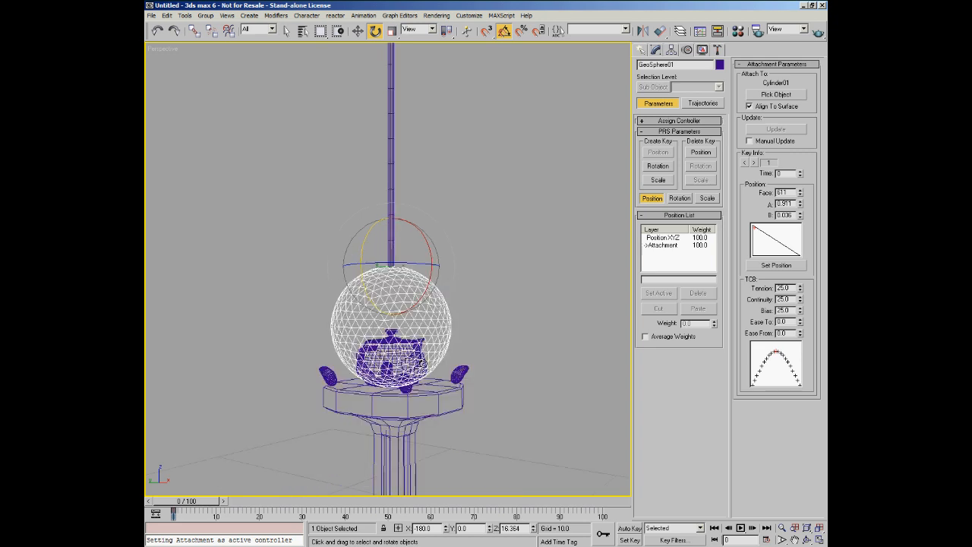
middle_drag(430, 334, 425, 424)
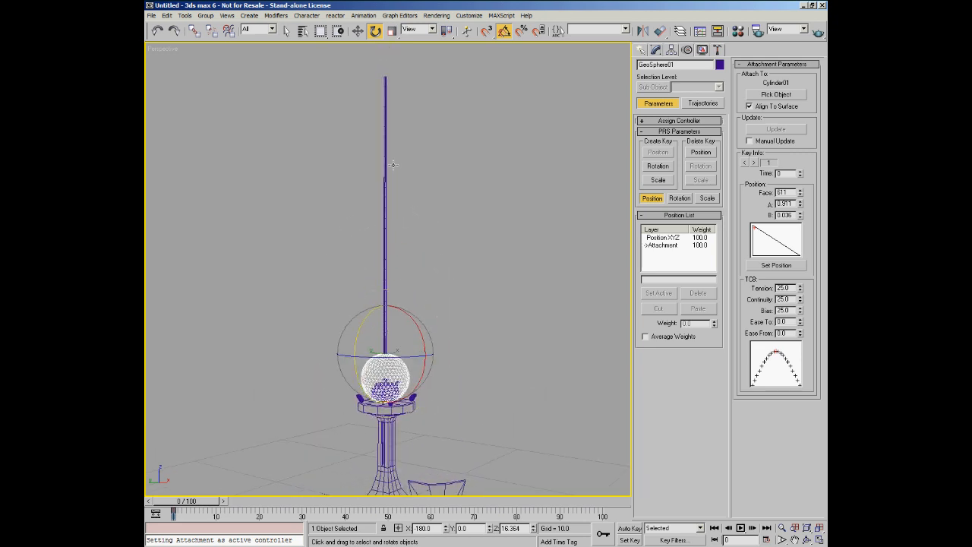
Select the tall cylinder, test its Bend at an angle of -44 with the sphere attached, and undo the bend.
click(357, 33)
click(656, 50)
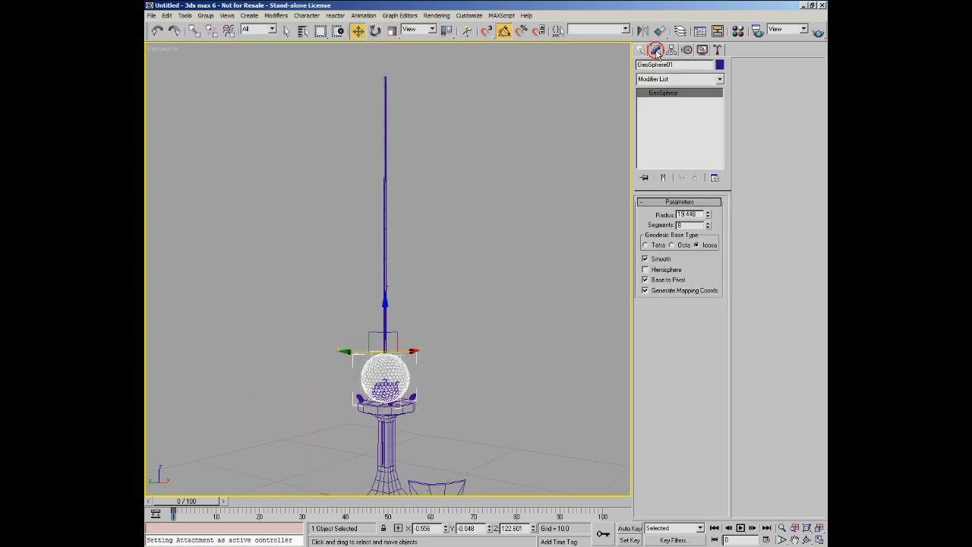
drag(419, 174, 350, 161)
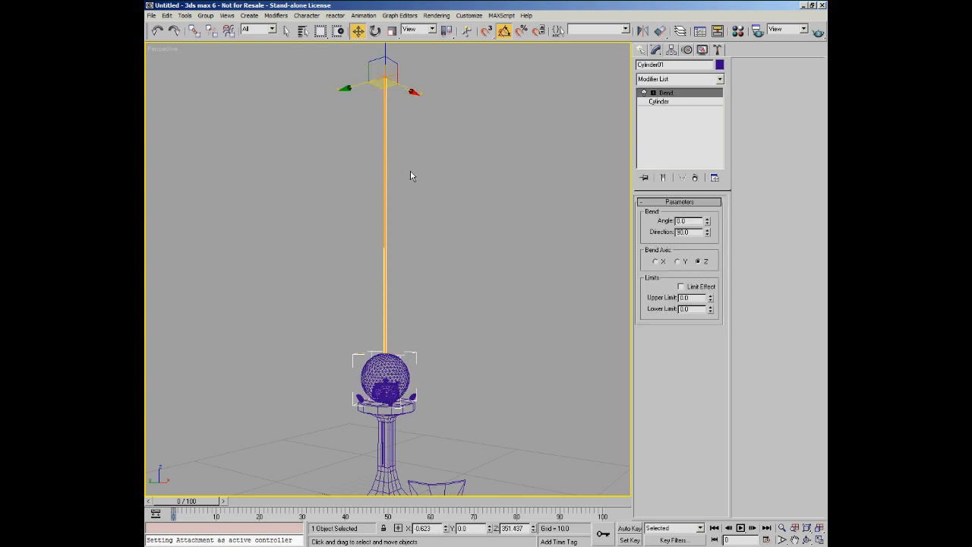
drag(709, 223, 629, 269)
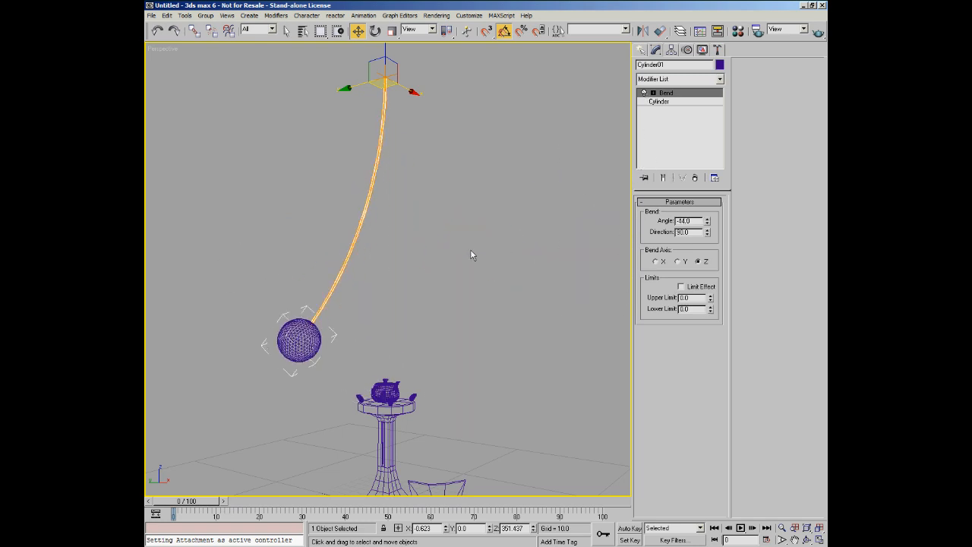
key(ctrl+z)
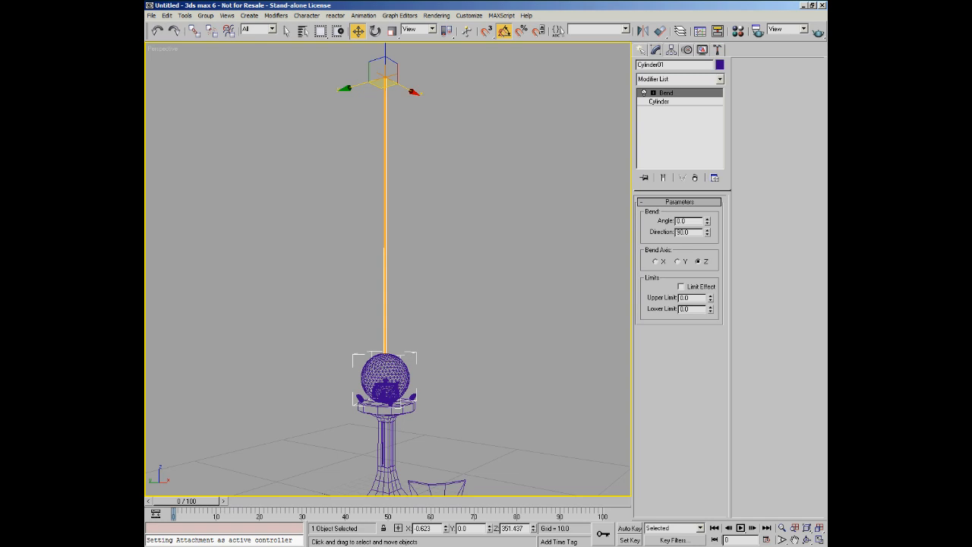
Set the animation's frame rate to PAL in the time configuration and open the end time for editing.
alt+middle_drag(433, 302, 401, 350)
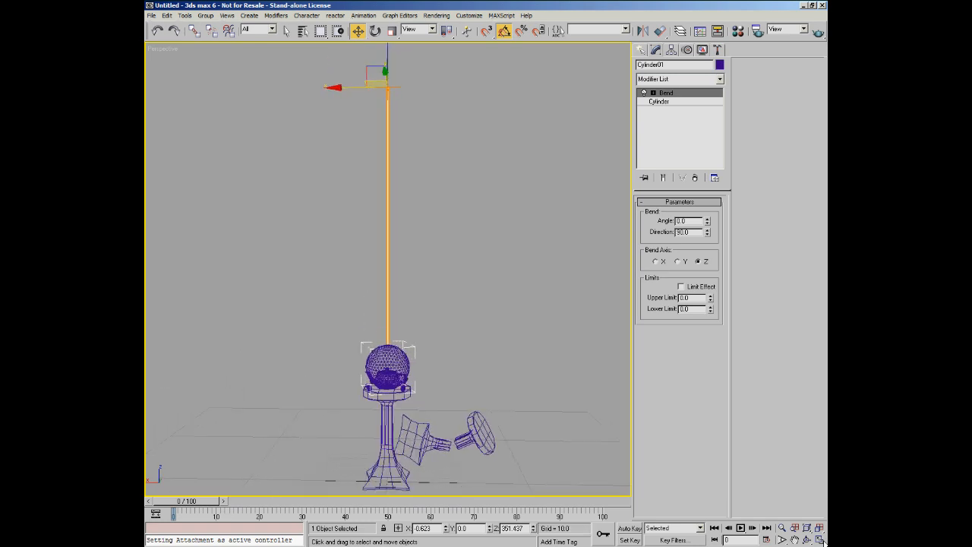
click(768, 539)
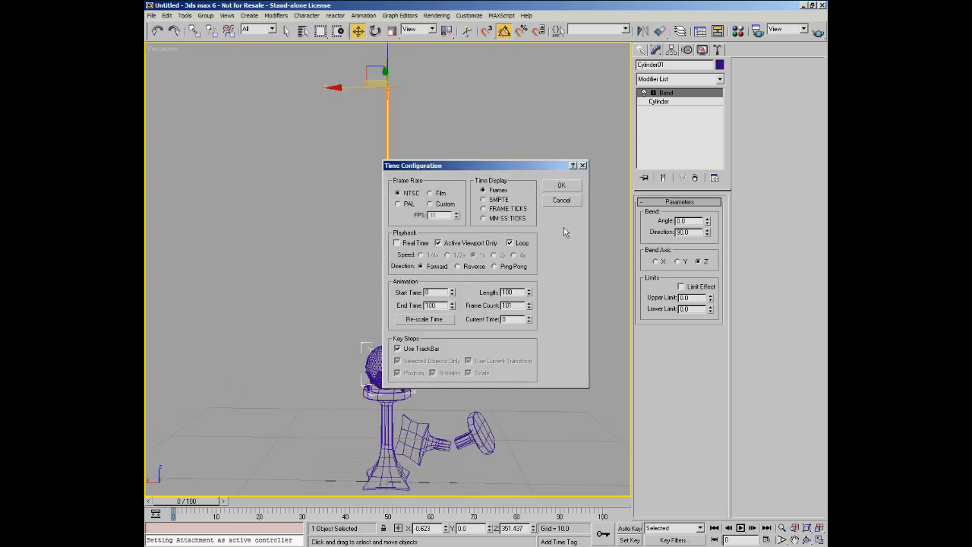
click(410, 206)
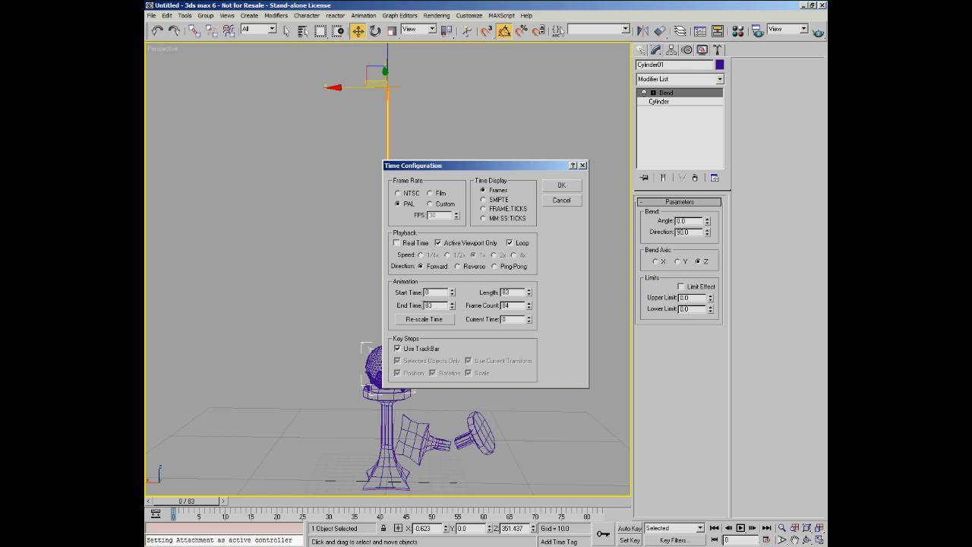
double_click(439, 305)
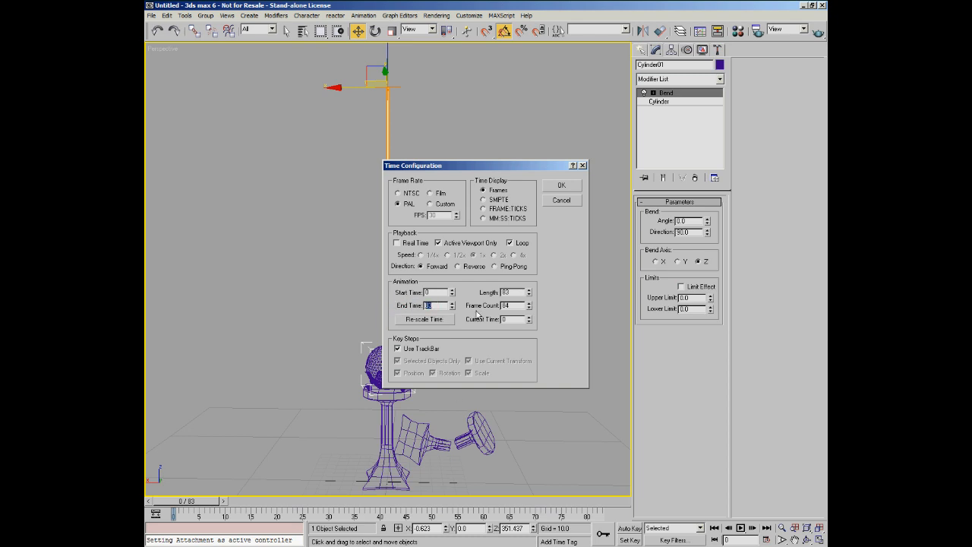